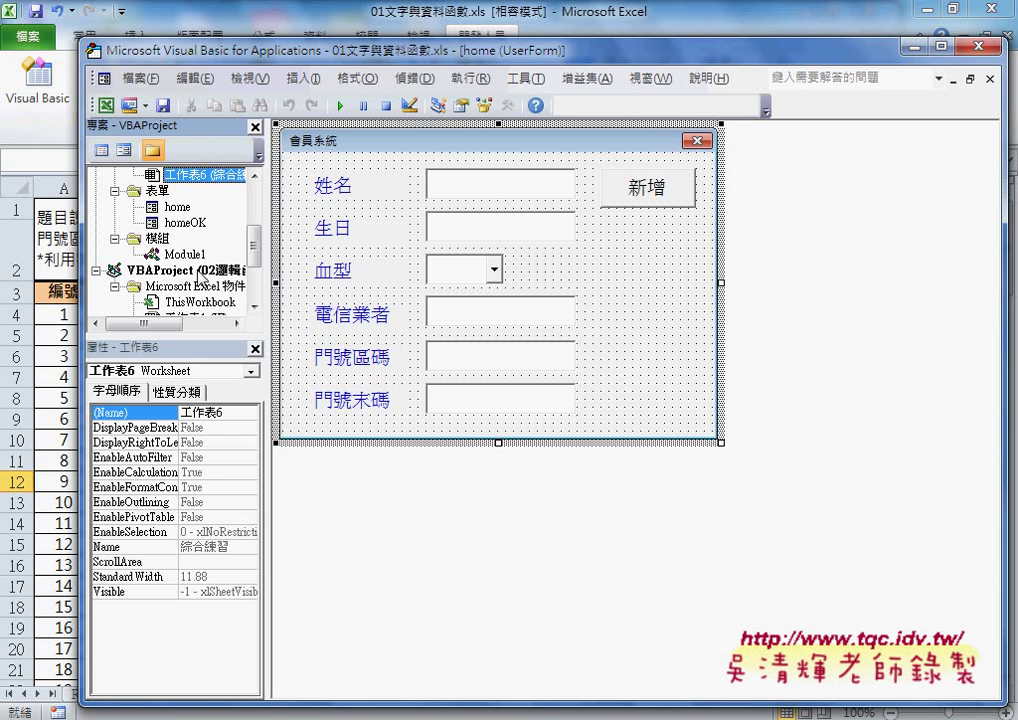
# - Open Module1's code window, showing the 門號, 清除, 手機 and 啟動表單 procedures
pyautogui.click(172, 207)
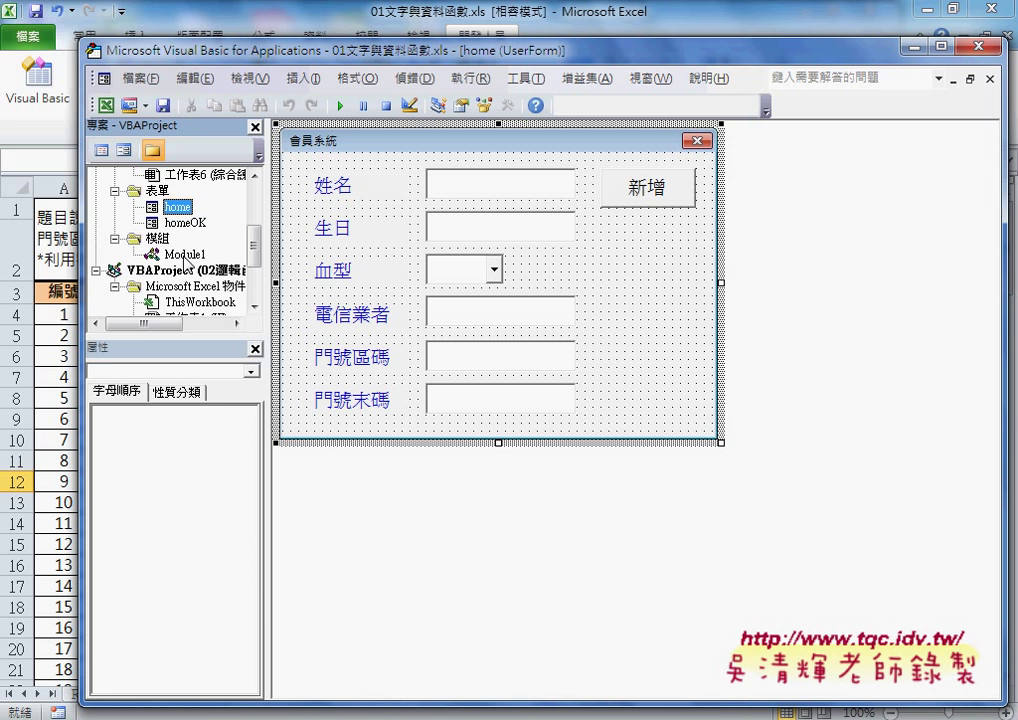
pyautogui.click(184, 255)
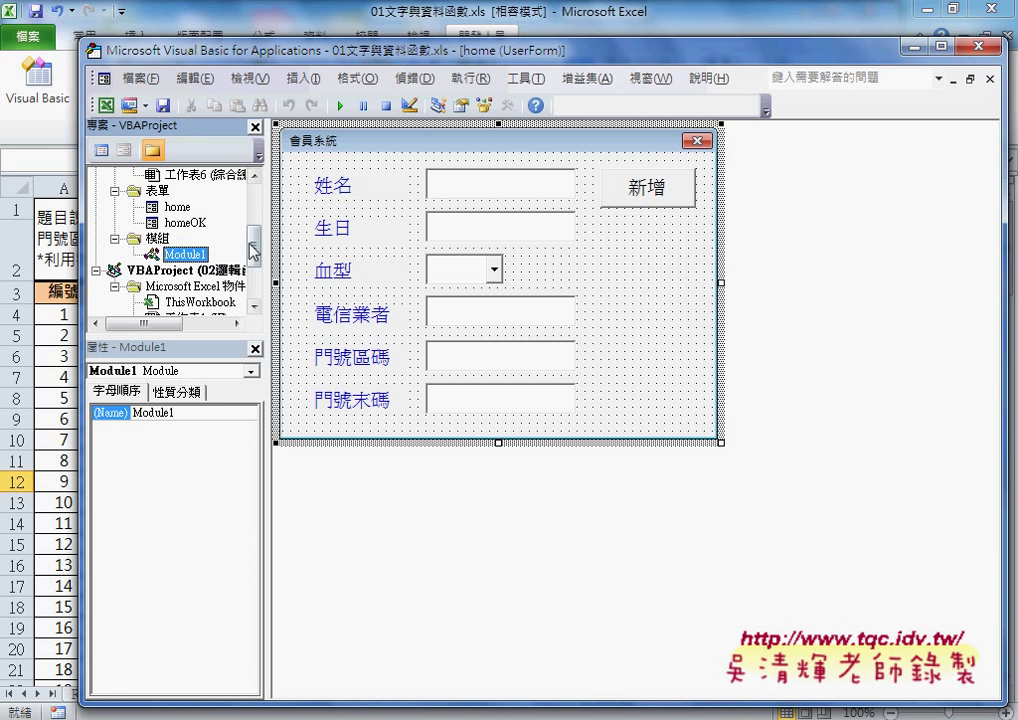
pyautogui.moveTo(254, 249); pyautogui.dragTo(253, 237)
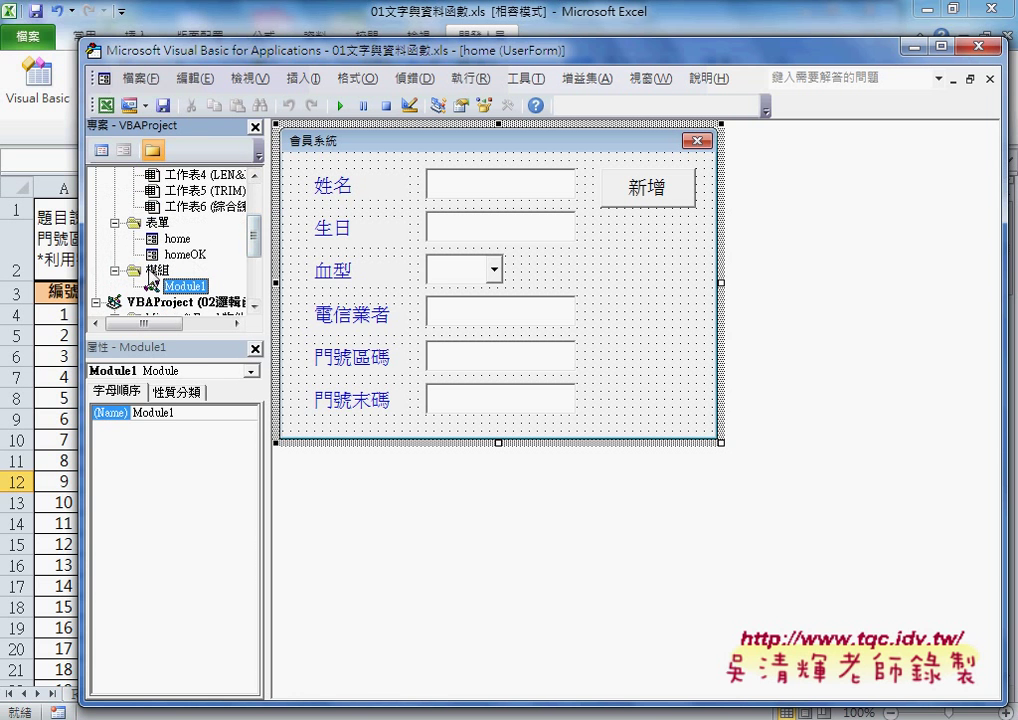
pyautogui.rightClick(205, 192)
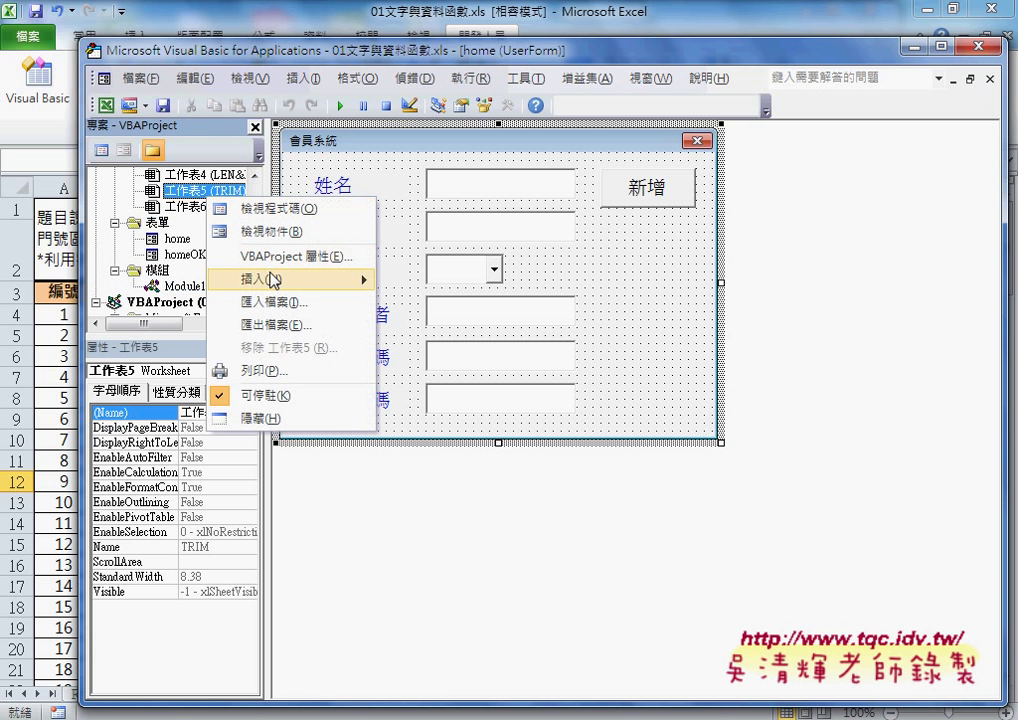
pyautogui.moveTo(262, 279)
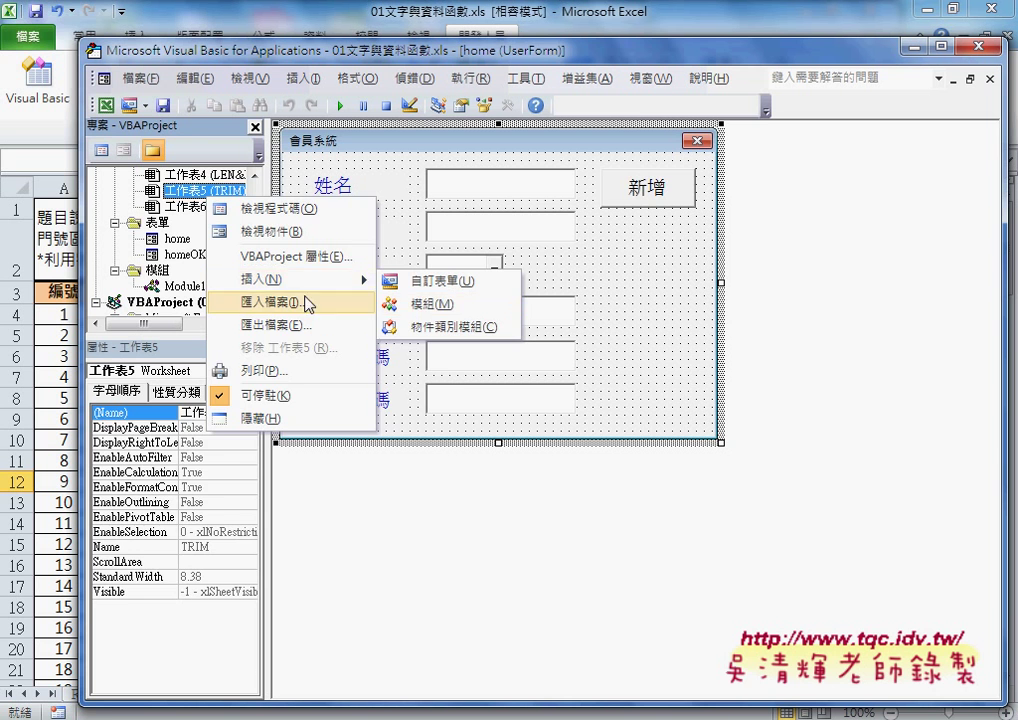
pyautogui.doubleClick(185, 286)
# - Delete the 門號, 清除 and 手機 procedures from Module1 so only 啟動表單 remains
pyautogui.click(491, 502)
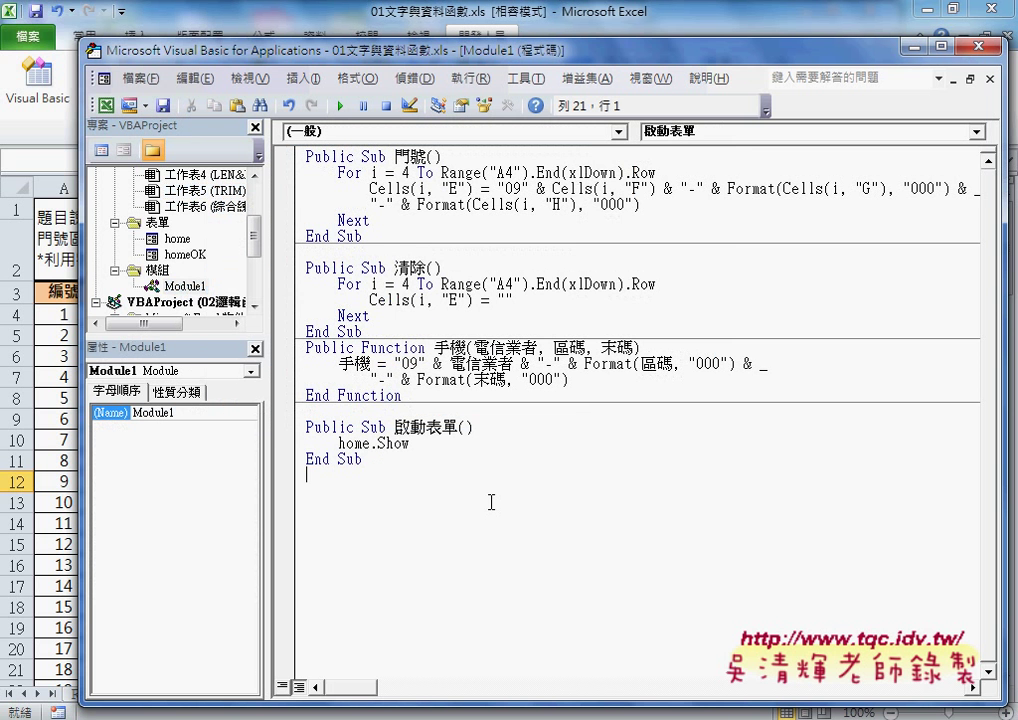
pyautogui.moveTo(378, 402); pyautogui.dragTo(298, 122)
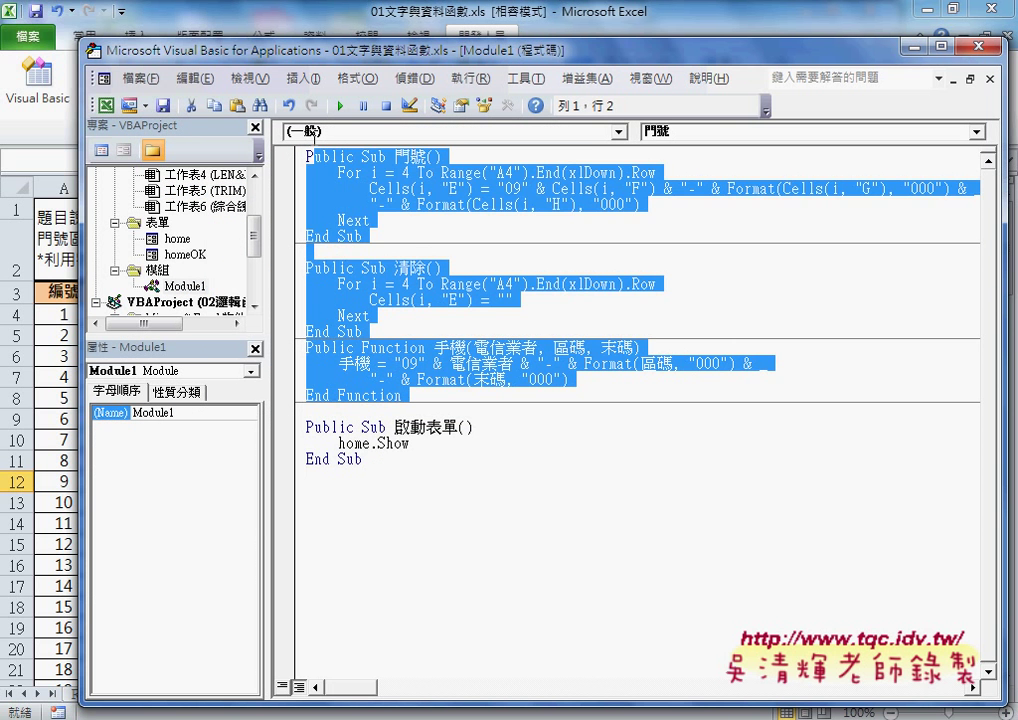
pyautogui.press('Delete')
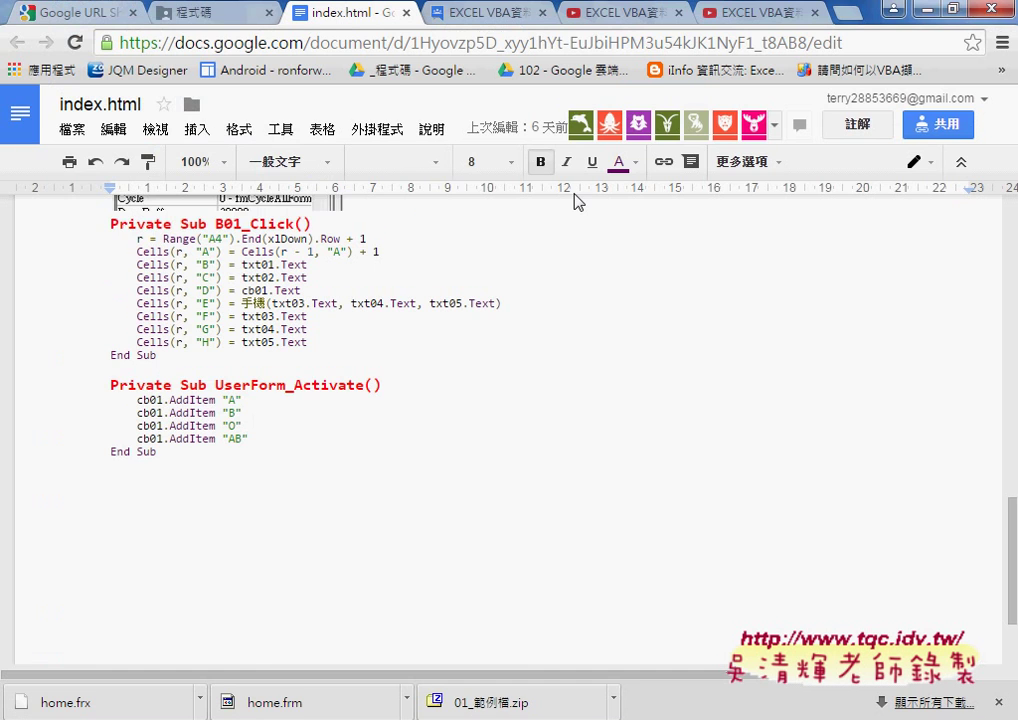
# - Copy the 門號, 清除 and 手機 code from the notes and paste it into Module1
pyautogui.scroll(5, 565, 230)
pyautogui.scroll(10, 561, 257)
pyautogui.scroll(-1, 561, 257)
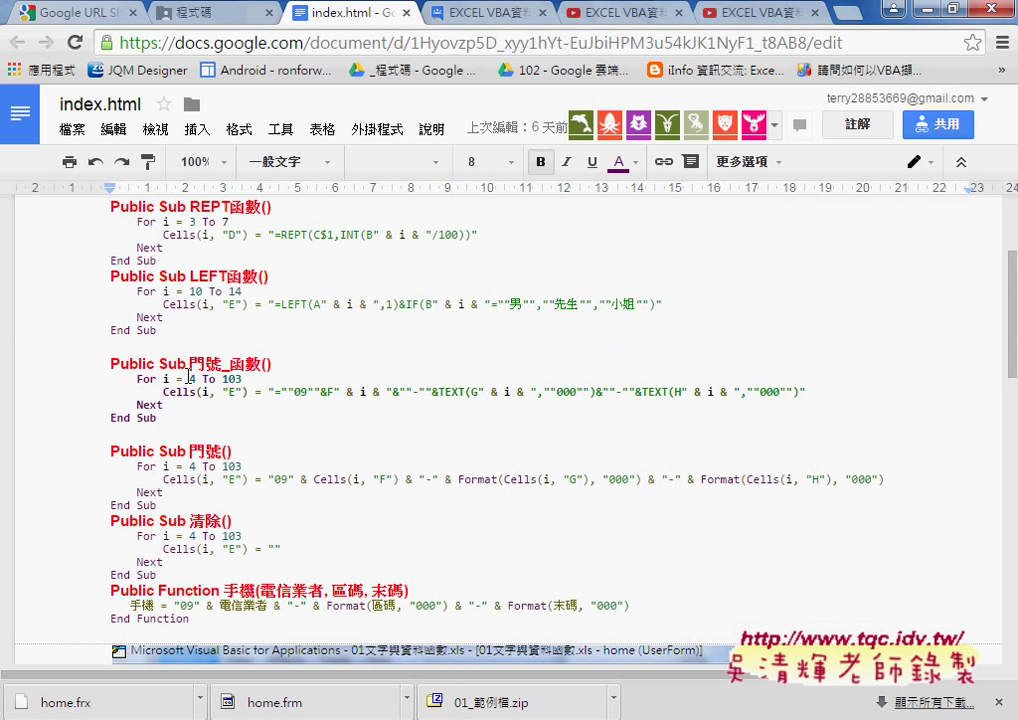
pyautogui.scroll(-1, 230, 469)
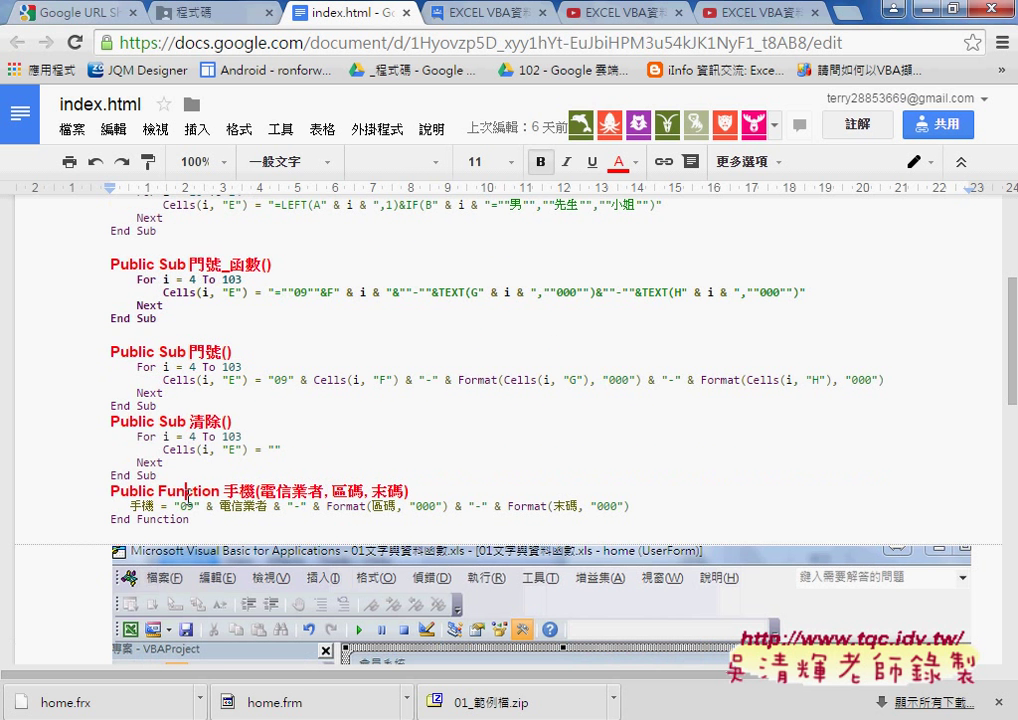
pyautogui.moveTo(108, 351)
pyautogui.mouseDown()
pyautogui.moveTo(217, 486)
pyautogui.moveTo(220, 516)
pyautogui.mouseUp()
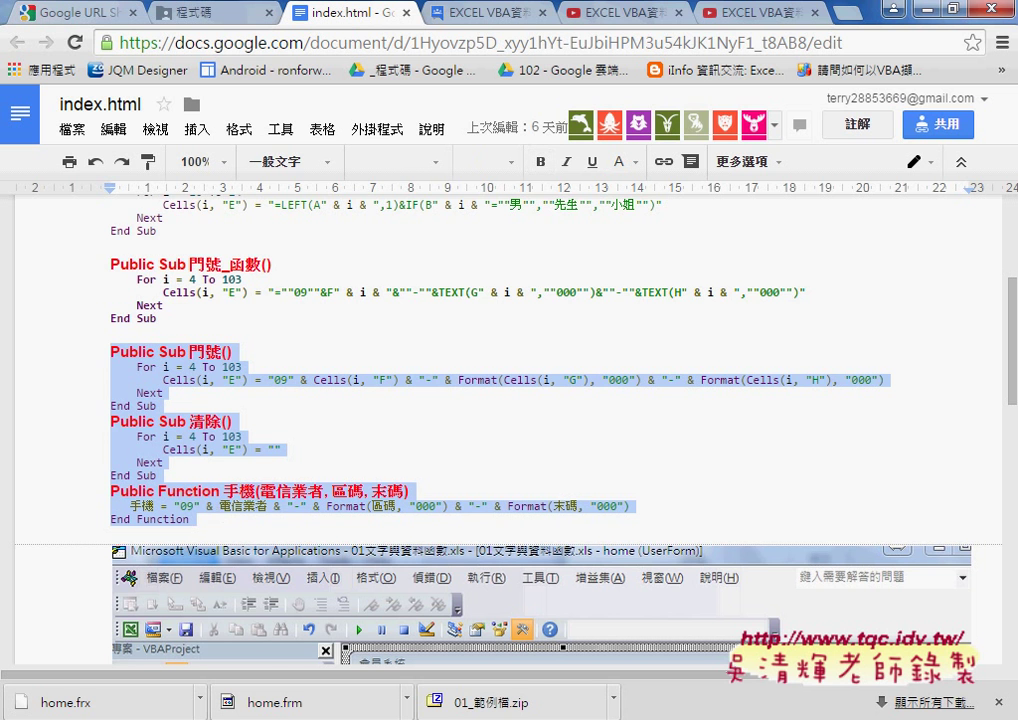
pyautogui.hotkey('alt', 'Tab')
pyautogui.rightClick(399, 157)
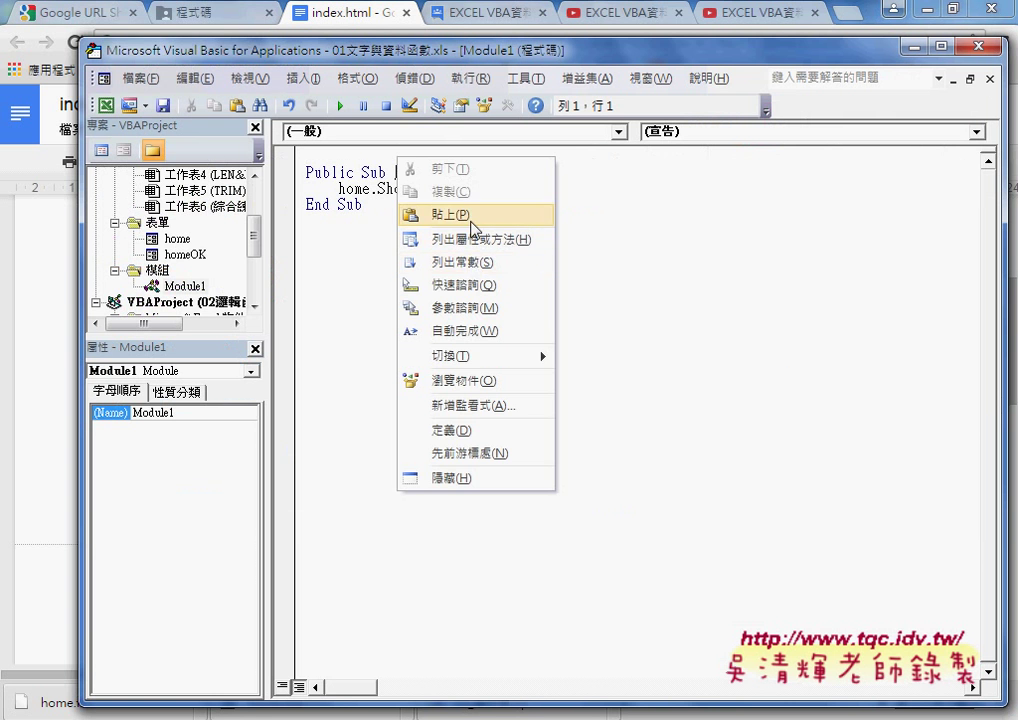
pyautogui.click(440, 213)
# - Copy the 啟動表單 procedure from Module1 to take back to the notes
pyautogui.moveTo(391, 427); pyautogui.dragTo(303, 382)
pyautogui.hotkey('ctrl', 'c')
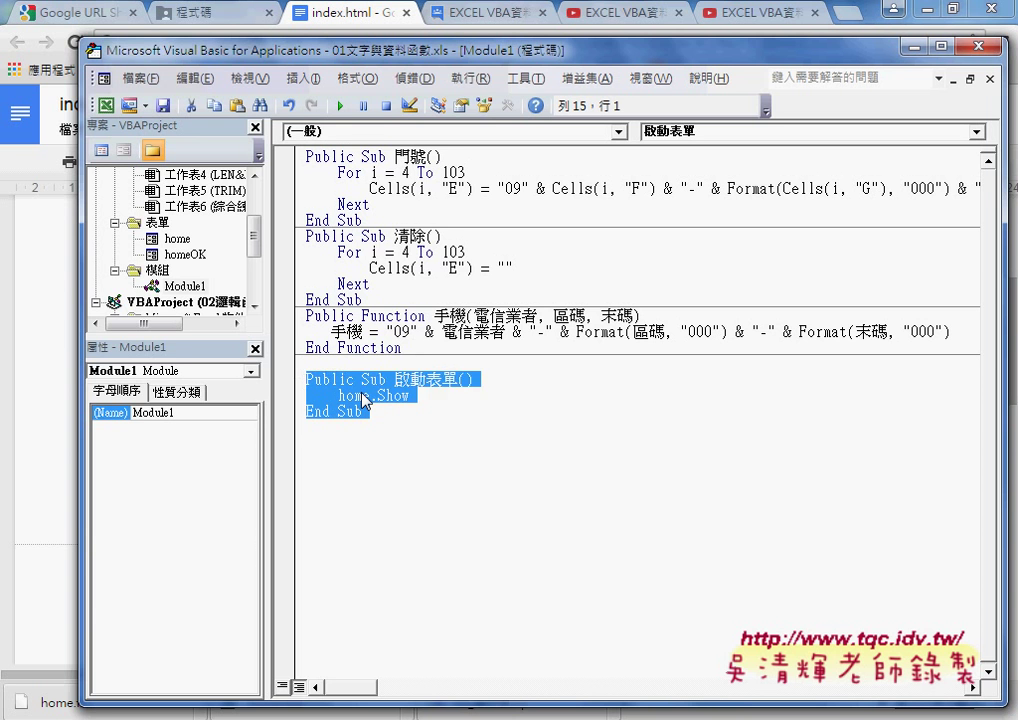
pyautogui.rightClick(337, 390)
pyautogui.click(454, 98)
pyautogui.hotkey('alt', 'Tab')
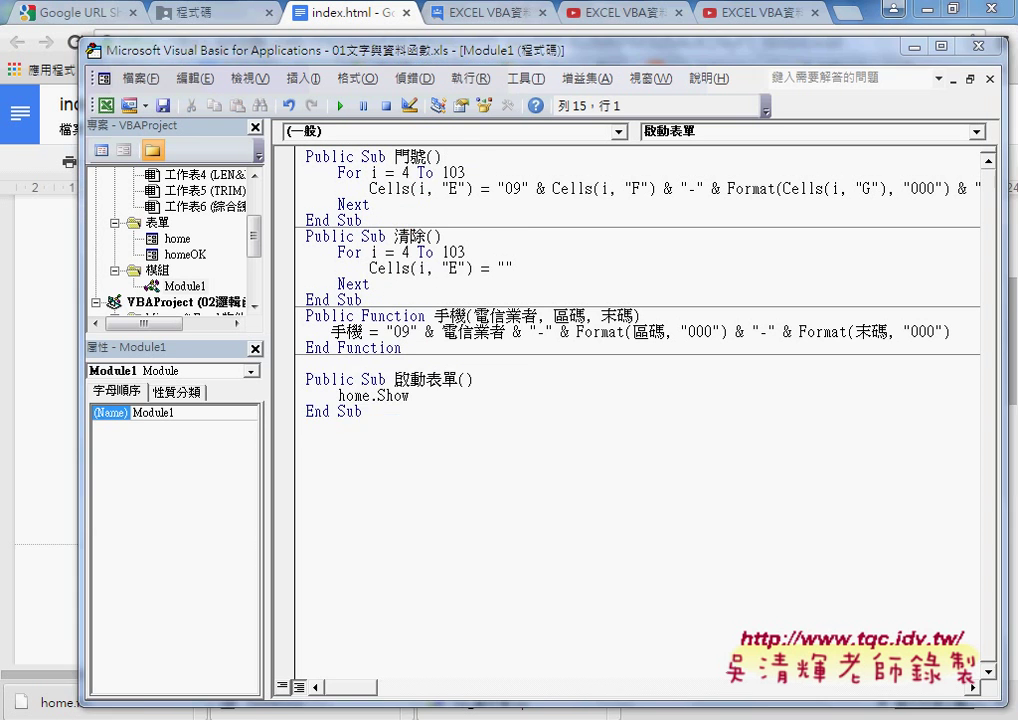
# - Paste 啟動表單 below the 手機 function and format it as code with Code Pretty
pyautogui.press('Return')
pyautogui.press('Return')
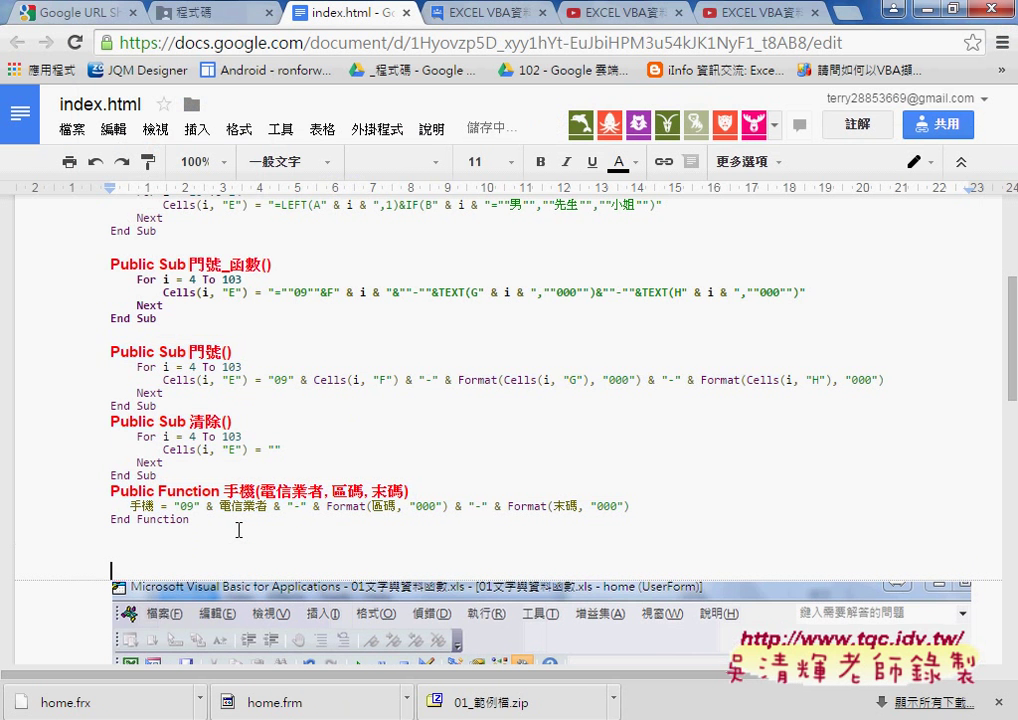
pyautogui.hotkey('ctrl', 'v')
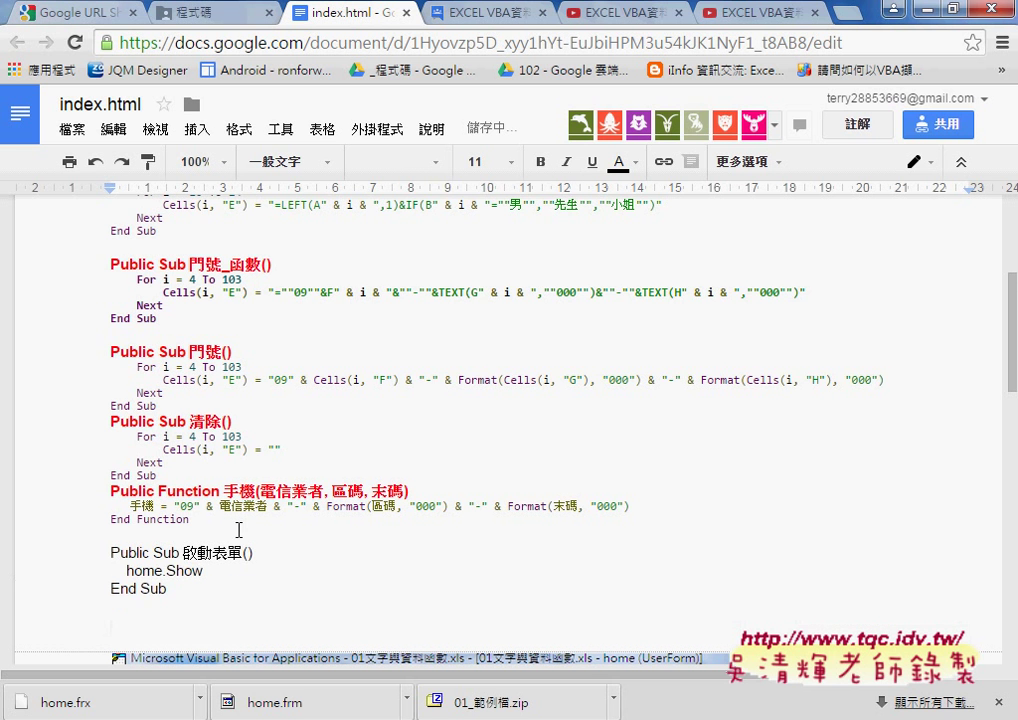
pyautogui.moveTo(207, 602); pyautogui.dragTo(104, 544)
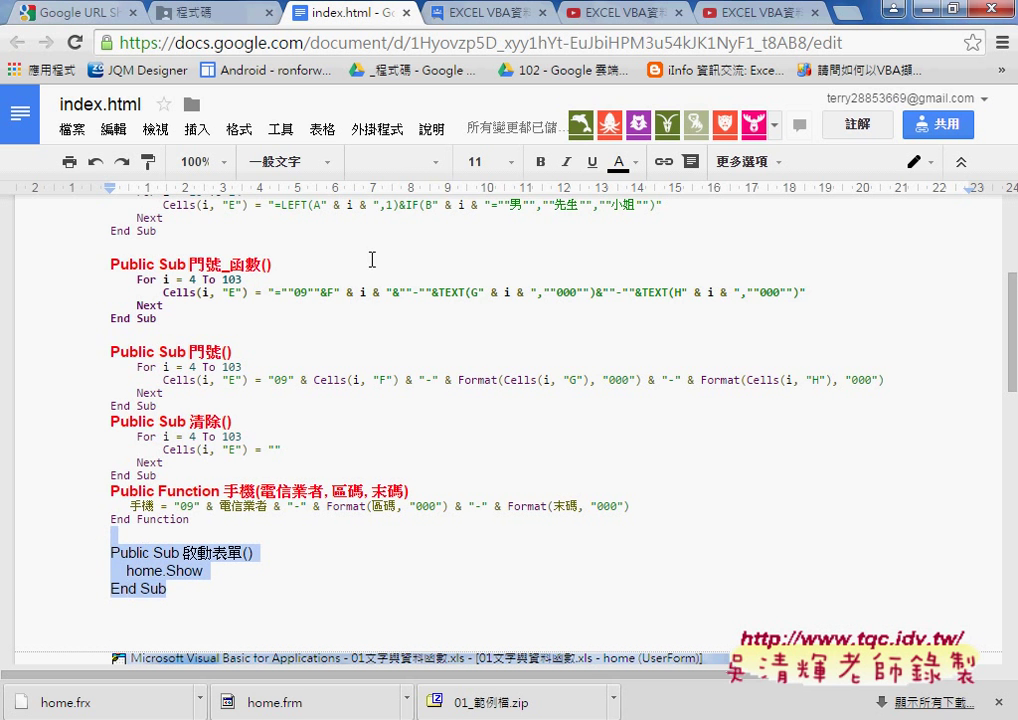
pyautogui.click(380, 129)
pyautogui.click(560, 169)
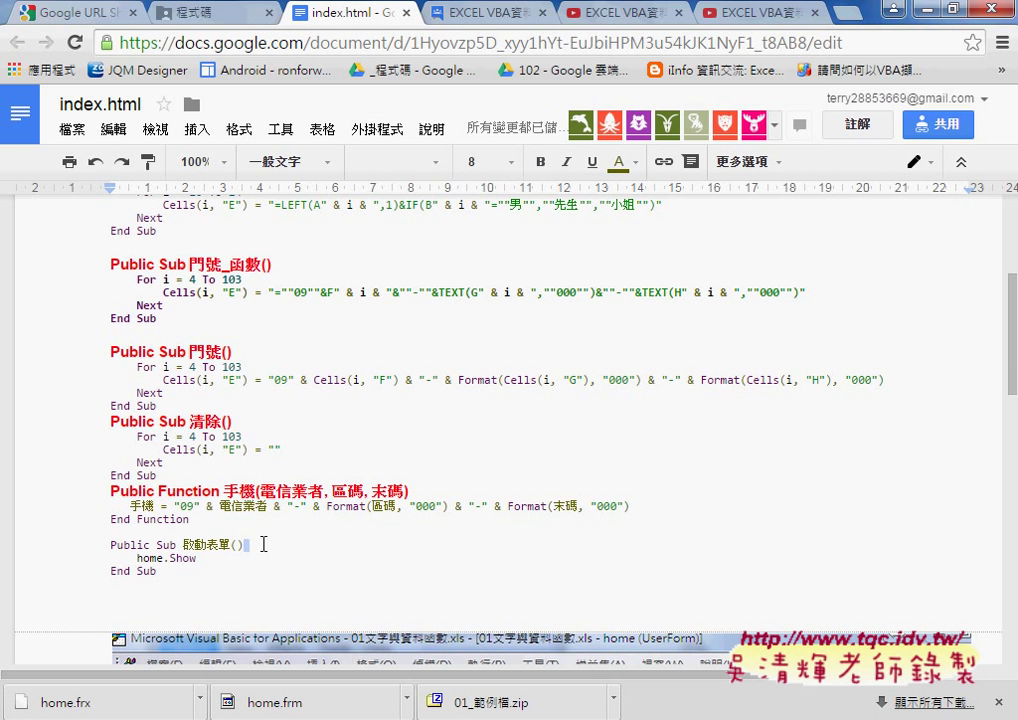
# - Make the 啟動表單 heading line 12 pt, bold and red
pyautogui.moveTo(257, 544); pyautogui.dragTo(110, 545)
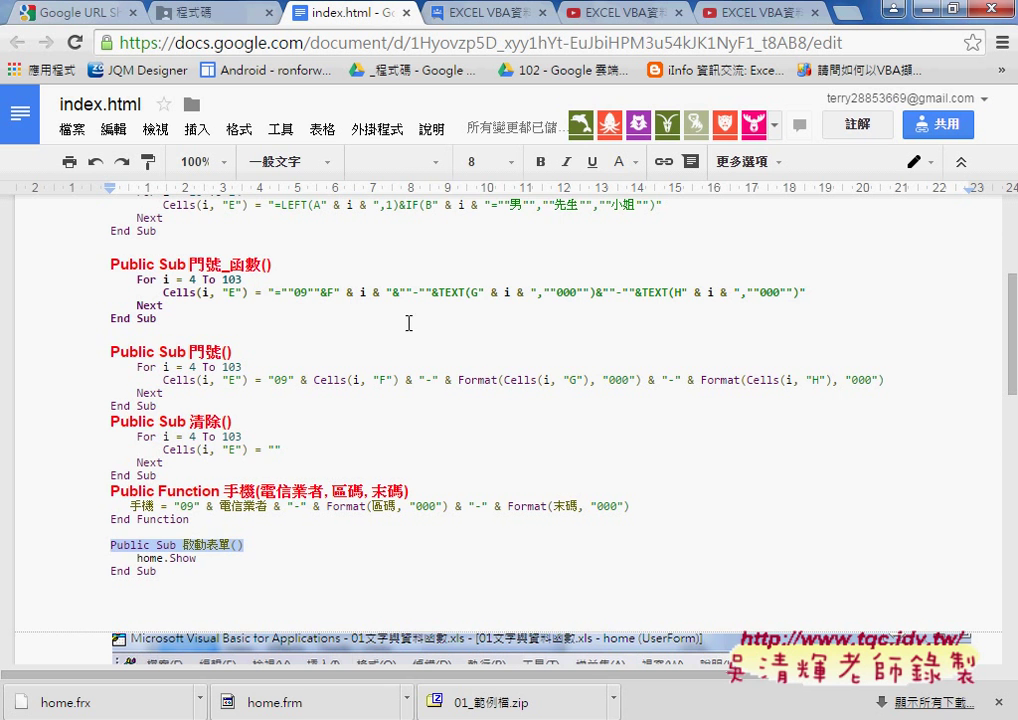
pyautogui.click(483, 161)
pyautogui.click(482, 302)
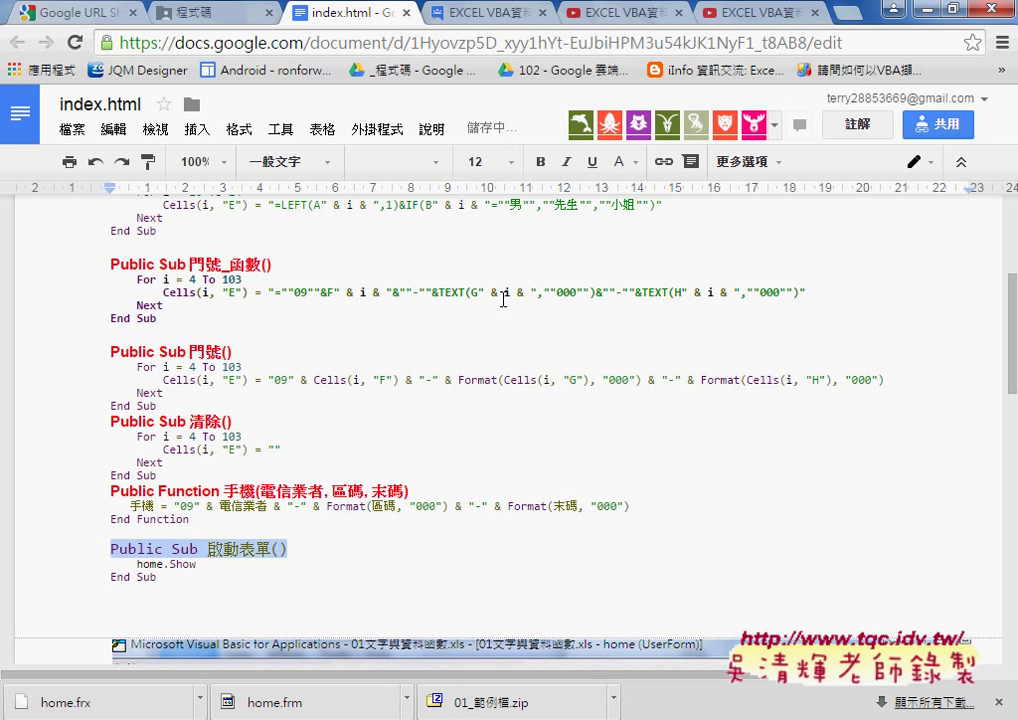
pyautogui.click(540, 161)
pyautogui.click(627, 161)
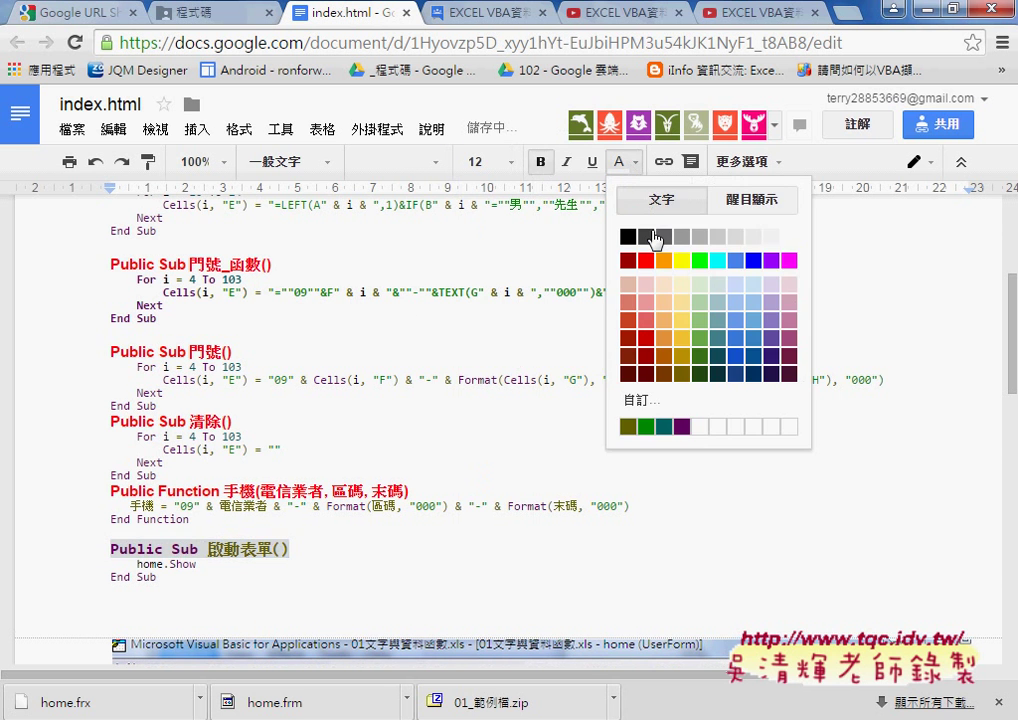
pyautogui.click(659, 263)
pyautogui.click(425, 460)
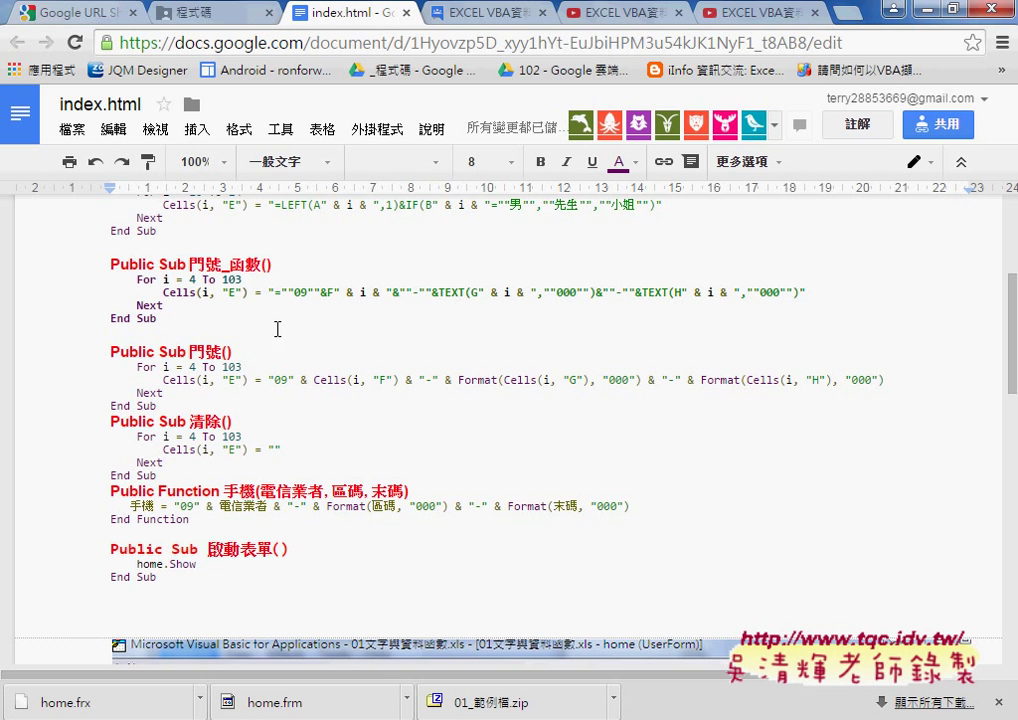
# - Select the notes' code from Public Sub 門號() down to the end of 啟動表單
pyautogui.click(327, 381)
pyautogui.moveTo(188, 576)
pyautogui.mouseDown()
pyautogui.moveTo(98, 404)
pyautogui.moveTo(95, 350)
pyautogui.mouseUp()
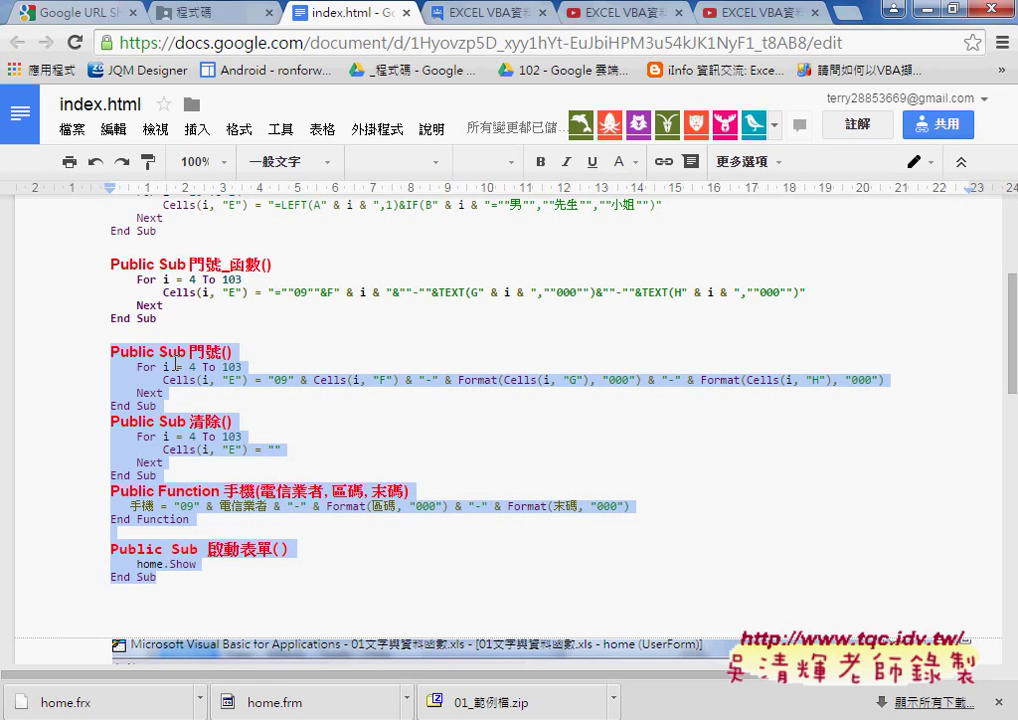
# - Clear all code from Module1 in the Visual Basic editor
pyautogui.click(400, 644)
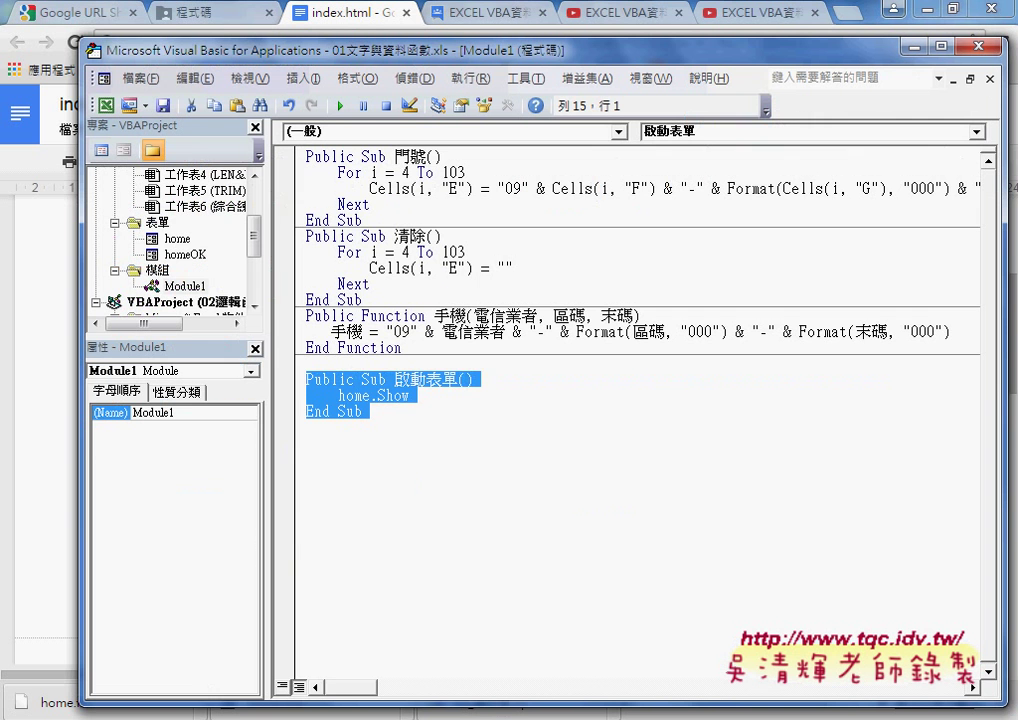
pyautogui.click(417, 428)
pyautogui.hotkey('ctrl', 'a')
pyautogui.hotkey('ctrl', 'c')
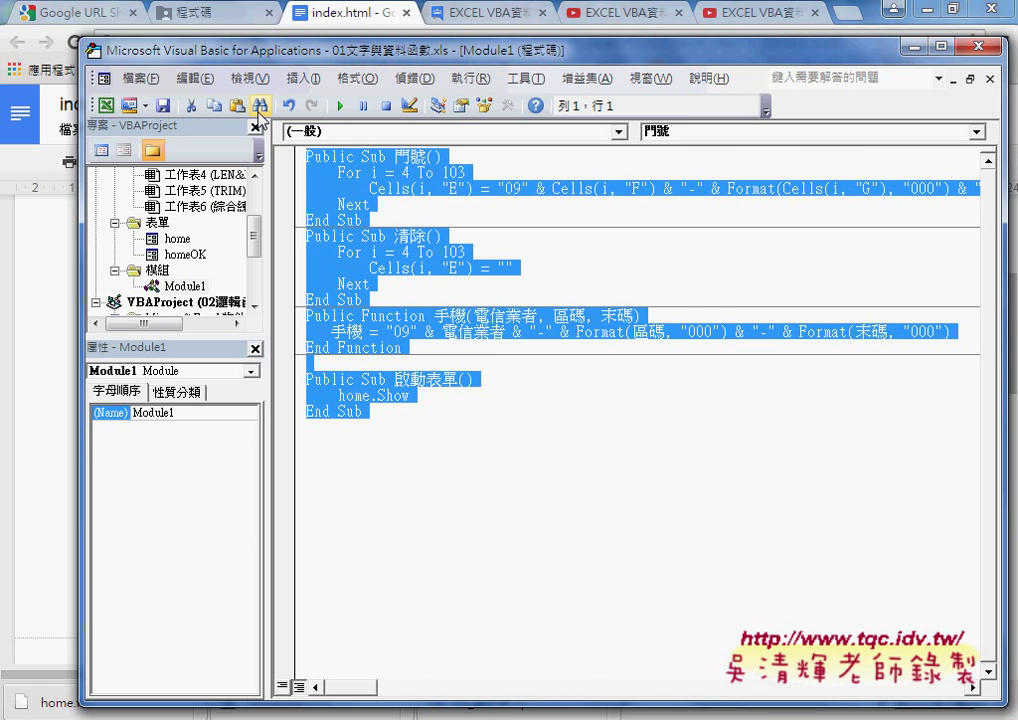
pyautogui.press('Delete')
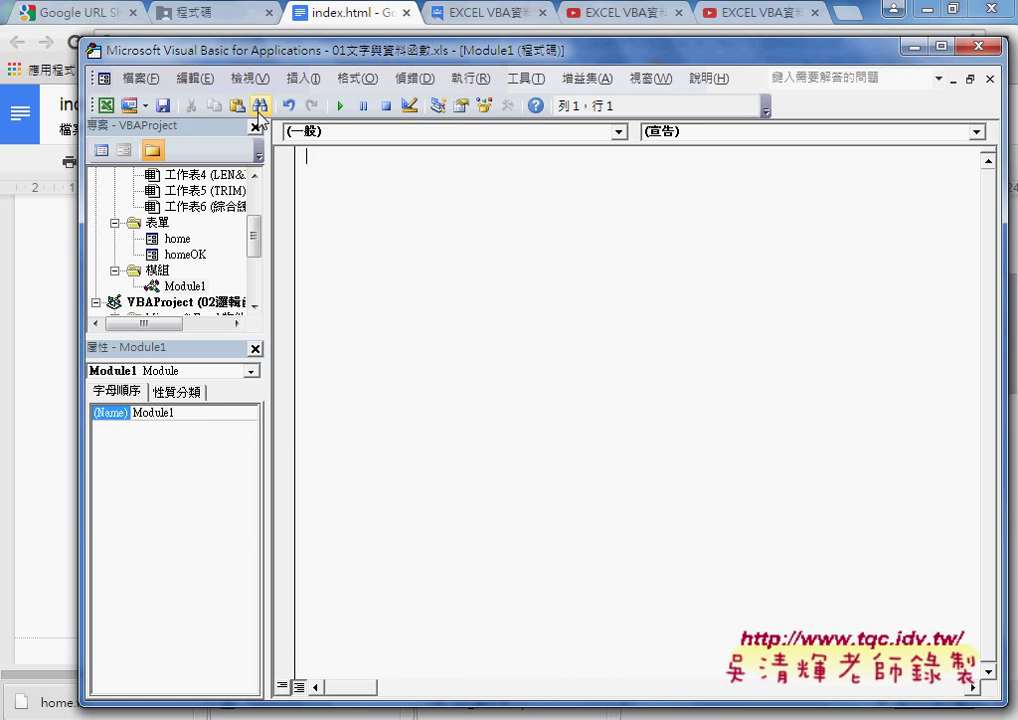
# - Insert several new standard modules into the workbook's project
pyautogui.rightClick(184, 208)
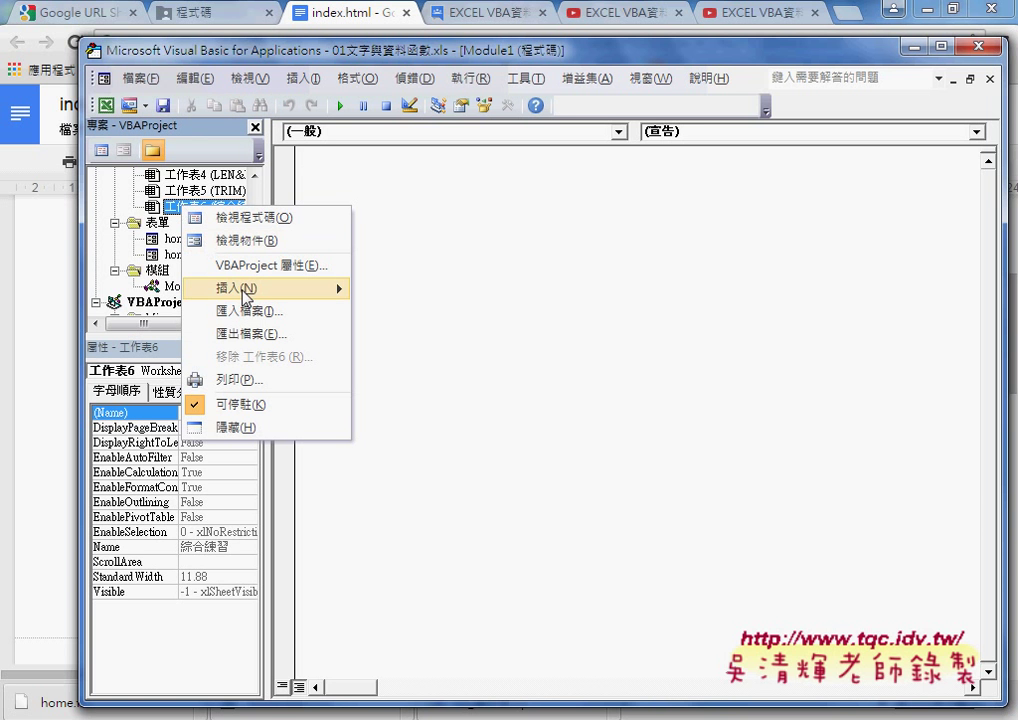
pyautogui.moveTo(266, 288)
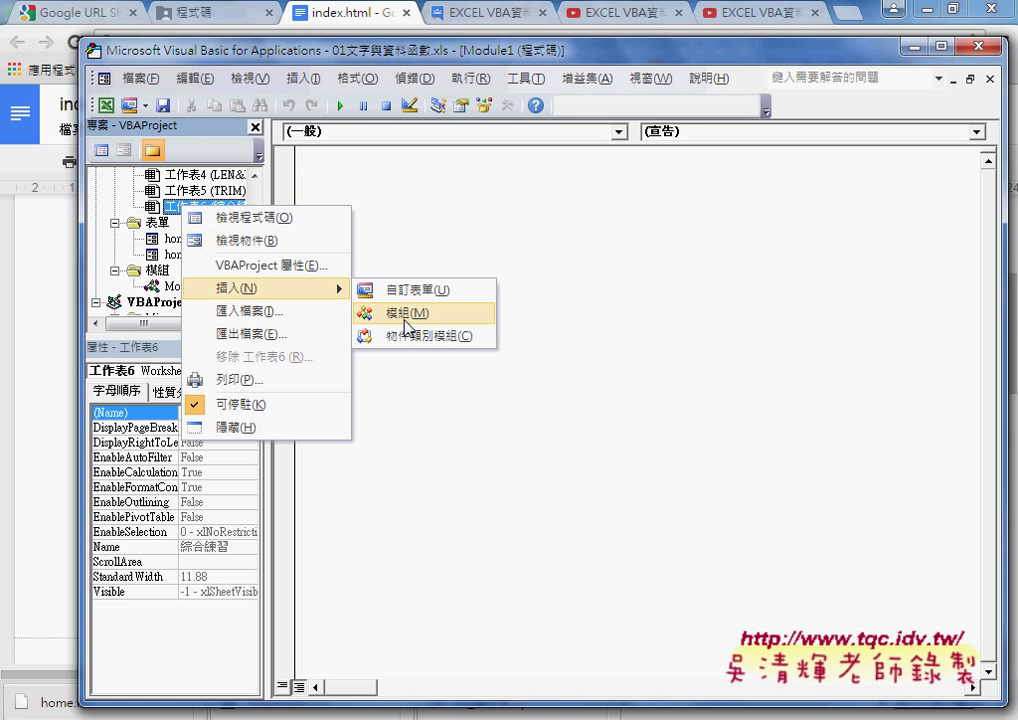
pyautogui.click(404, 316)
pyautogui.rightClick(189, 192)
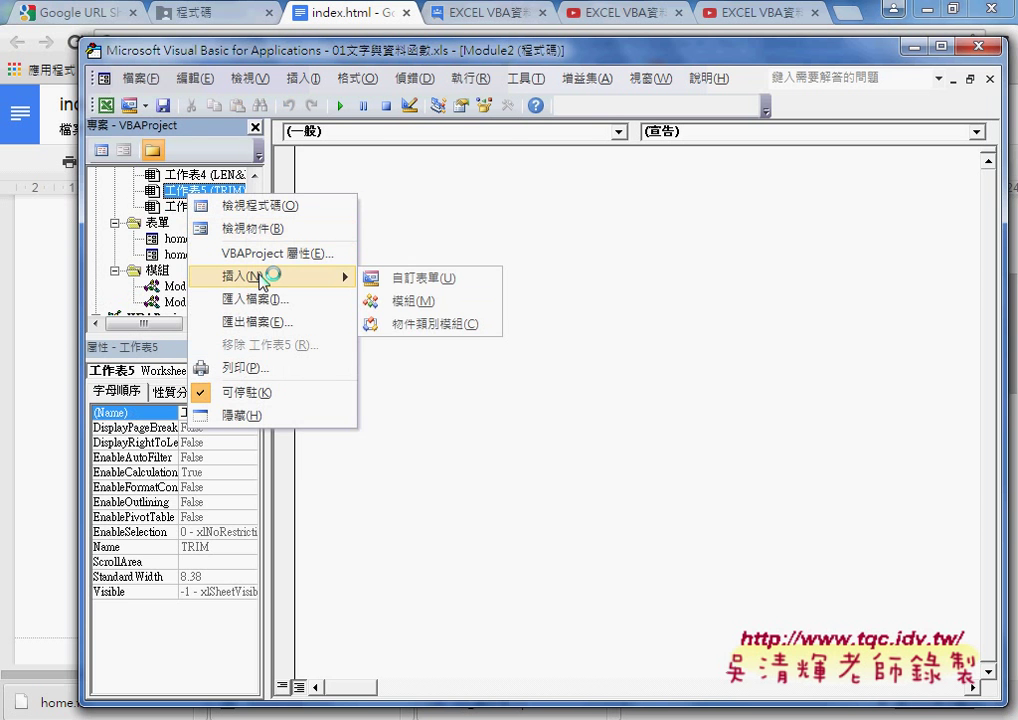
pyautogui.click(404, 300)
pyautogui.scroll(3, 200, 240)
pyautogui.click(216, 207)
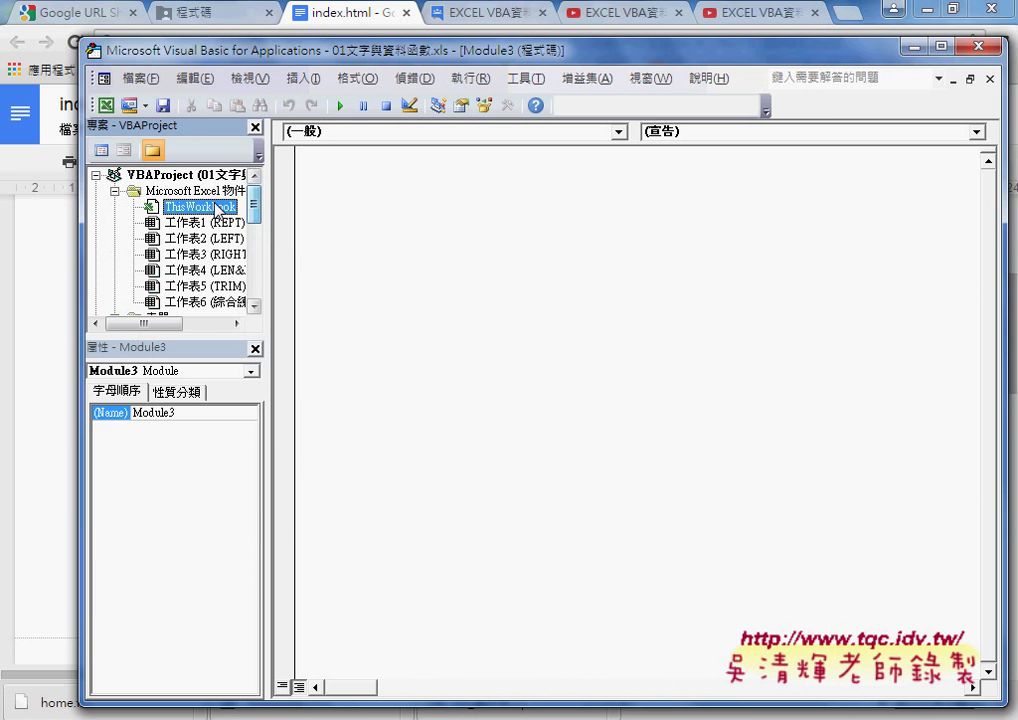
pyautogui.rightClick(216, 207)
pyautogui.click(462, 307)
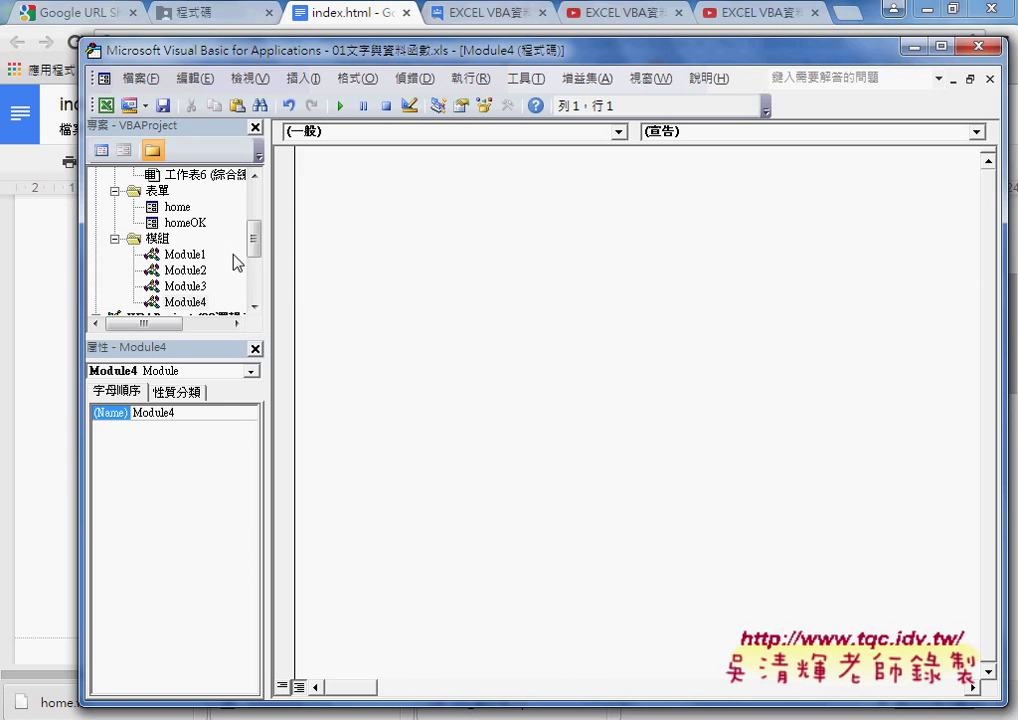
pyautogui.moveTo(259, 248)
pyautogui.mouseDown()
pyautogui.moveTo(260, 233)
pyautogui.moveTo(260, 246)
pyautogui.mouseUp()
# - Remove Module4, Module3 and Module2 without exporting, leaving only Module1
pyautogui.rightClick(197, 285)
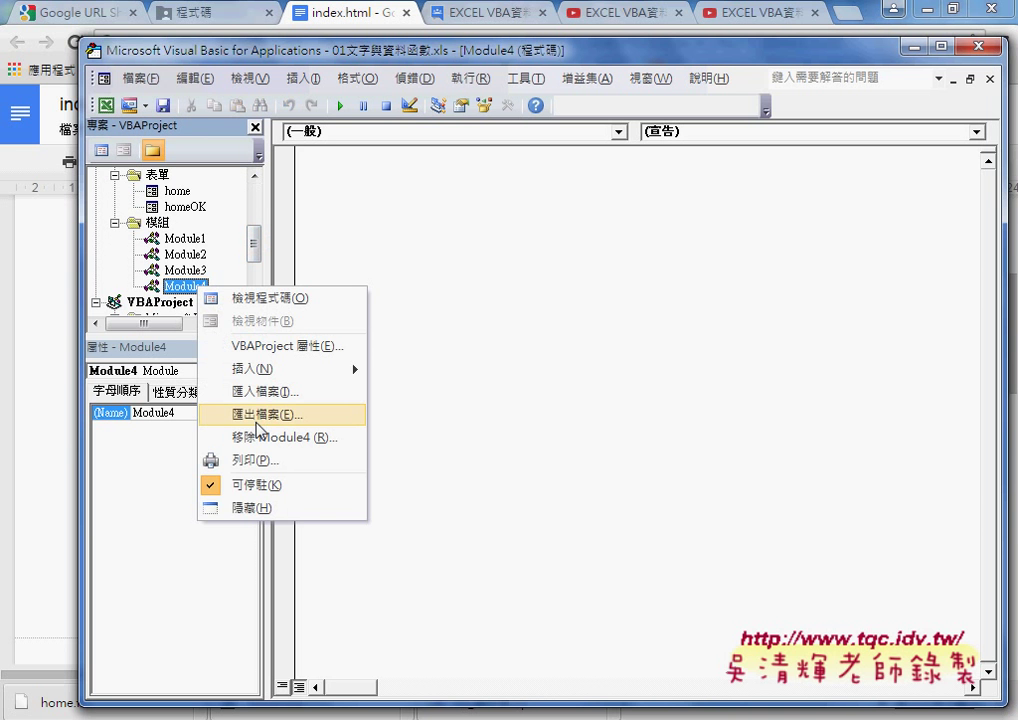
pyautogui.click(258, 437)
pyautogui.click(505, 447)
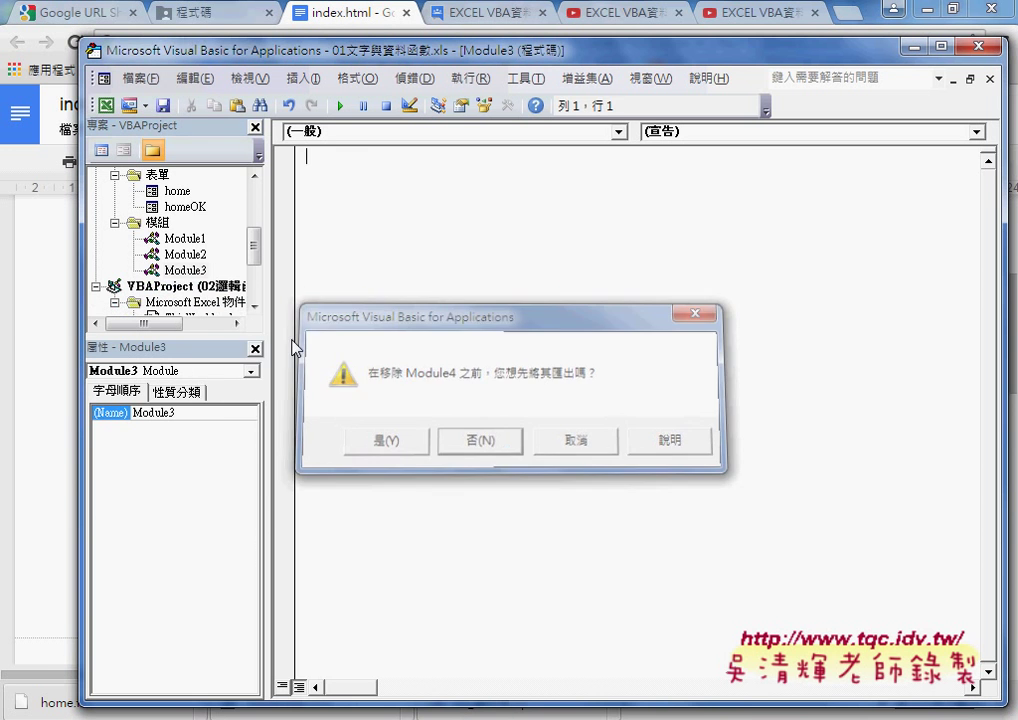
pyautogui.rightClick(190, 272)
pyautogui.click(273, 394)
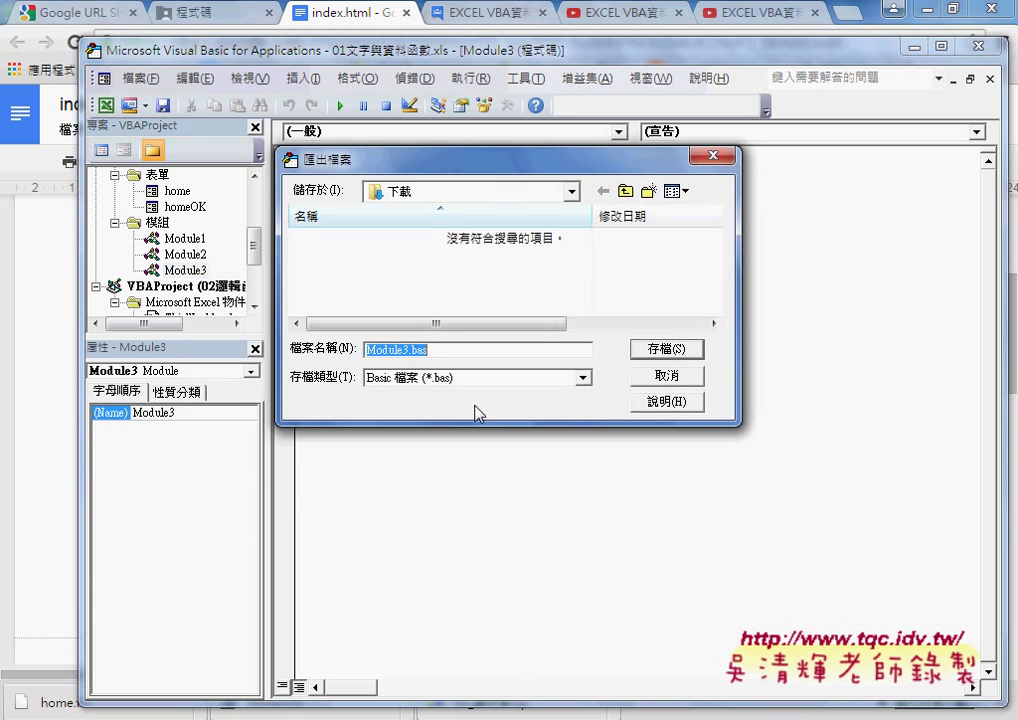
pyautogui.press('Escape')
pyautogui.rightClick(181, 271)
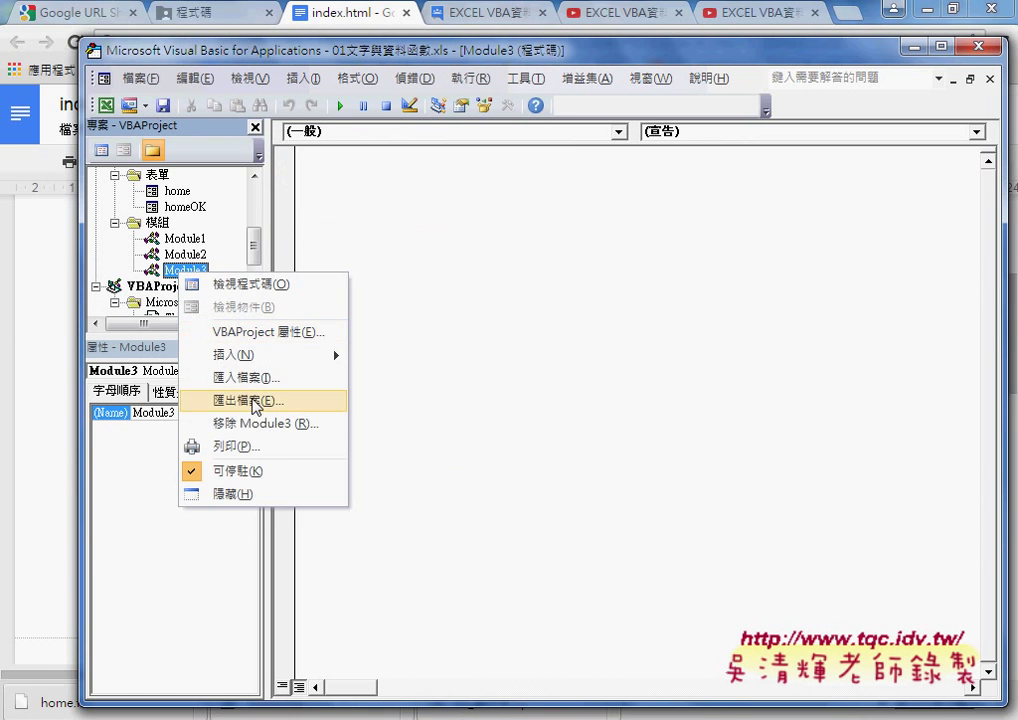
pyautogui.click(263, 423)
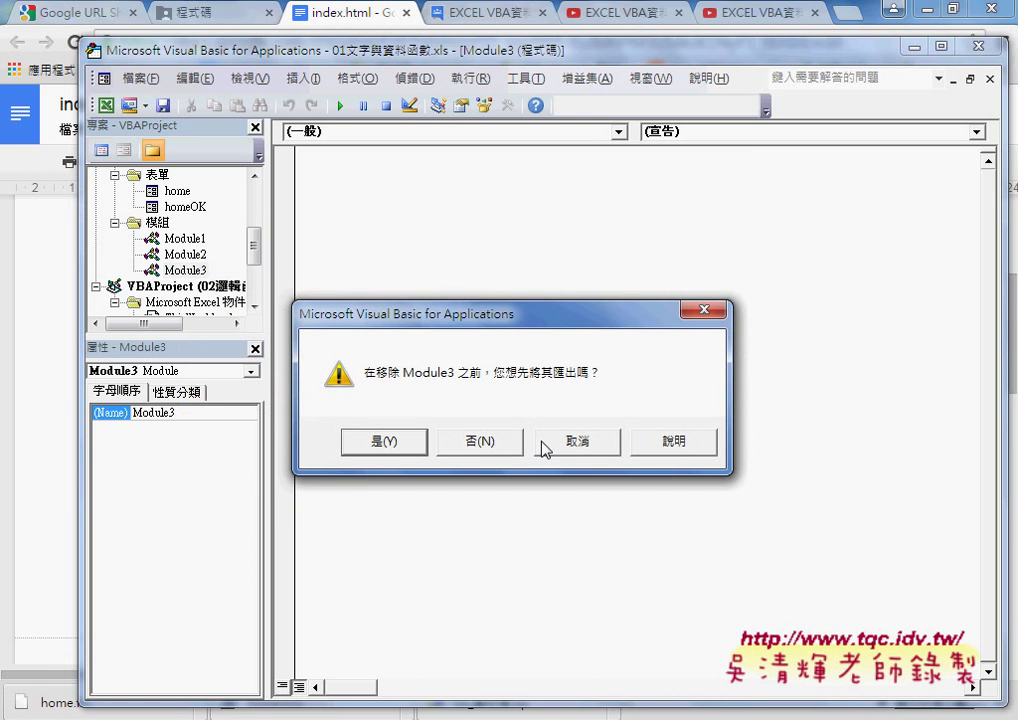
pyautogui.click(480, 442)
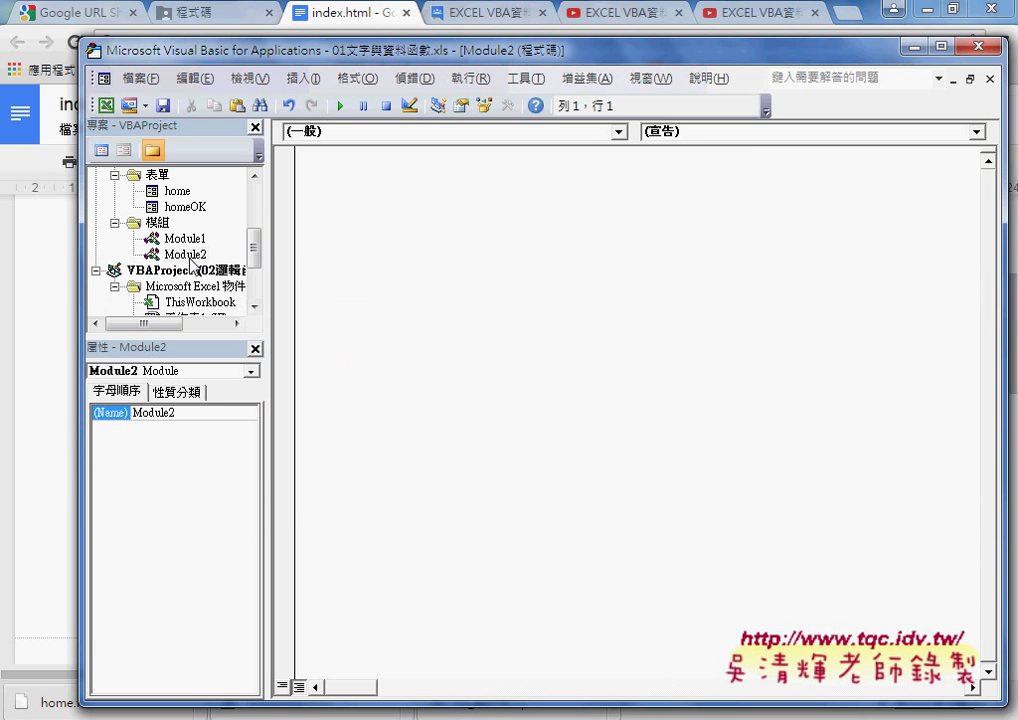
pyautogui.rightClick(195, 258)
pyautogui.click(270, 407)
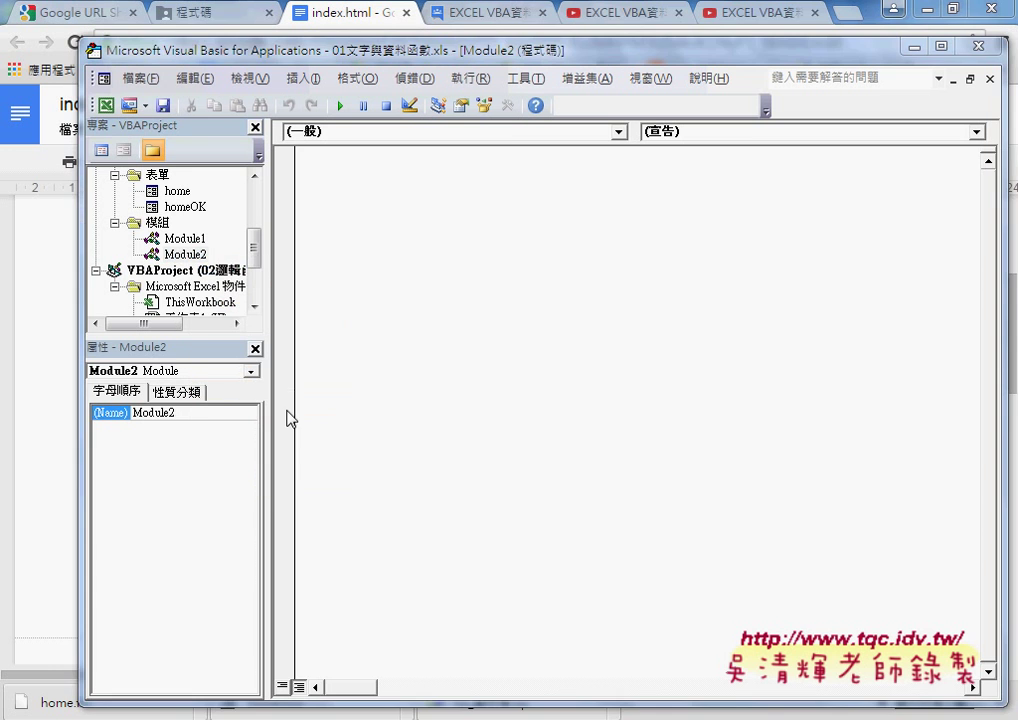
pyautogui.click(481, 442)
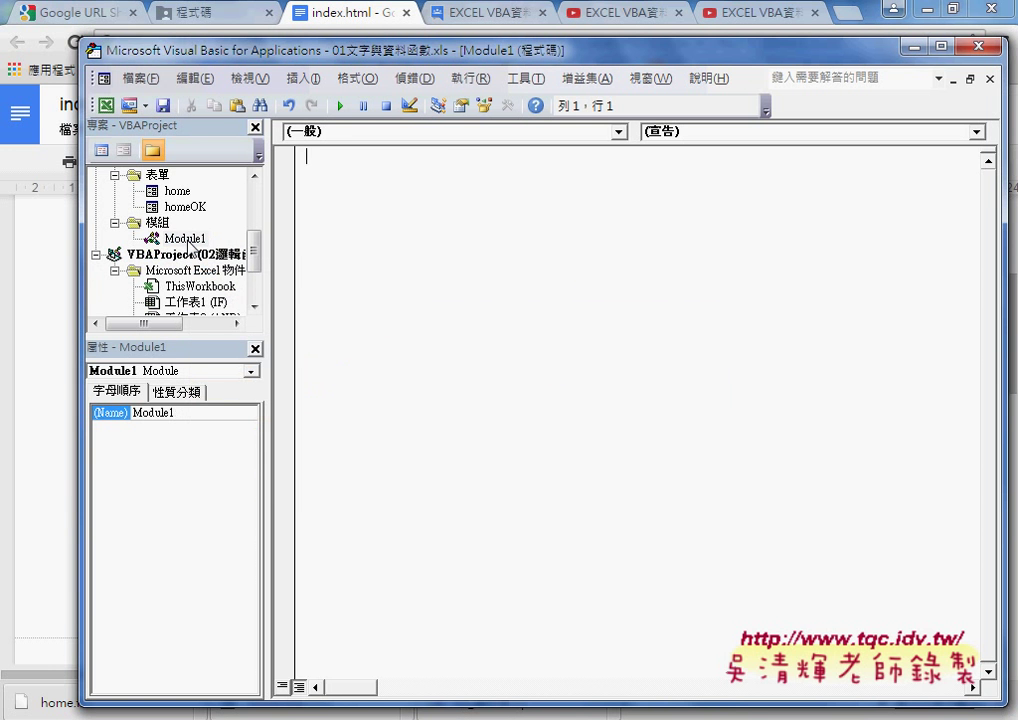
# - Paste the 門號, 清除, 手機 and 啟動表單 macros into Module1 and place the caret in 啟動表單
pyautogui.rightClick(382, 216)
pyautogui.click(410, 273)
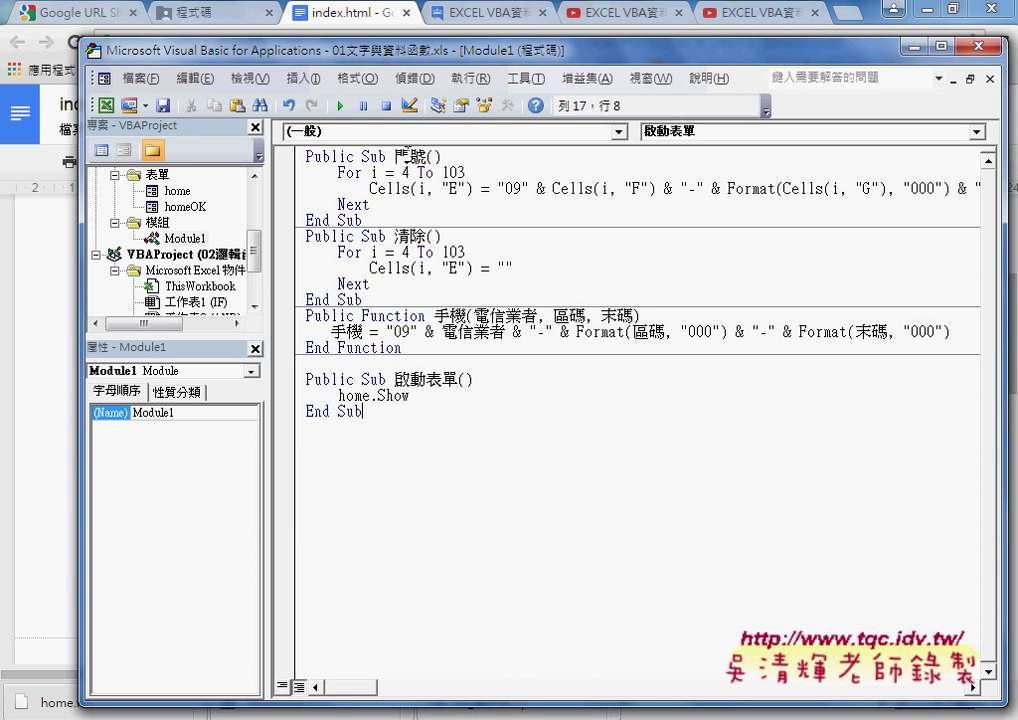
pyautogui.moveTo(363, 155); pyautogui.dragTo(426, 156)
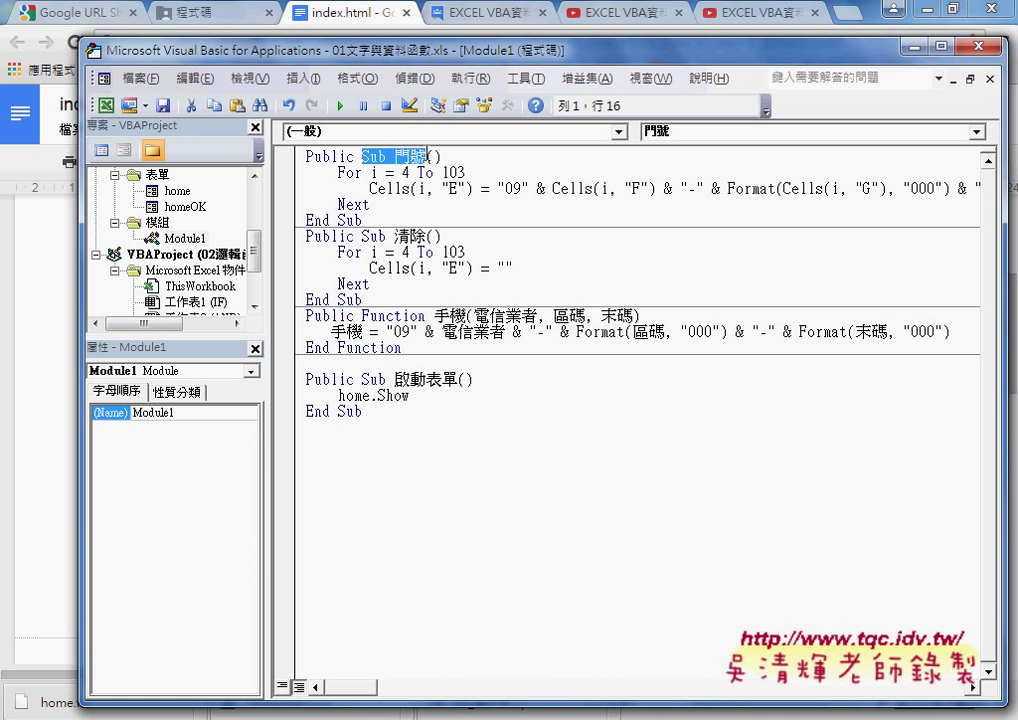
pyautogui.moveTo(362, 236); pyautogui.dragTo(387, 236)
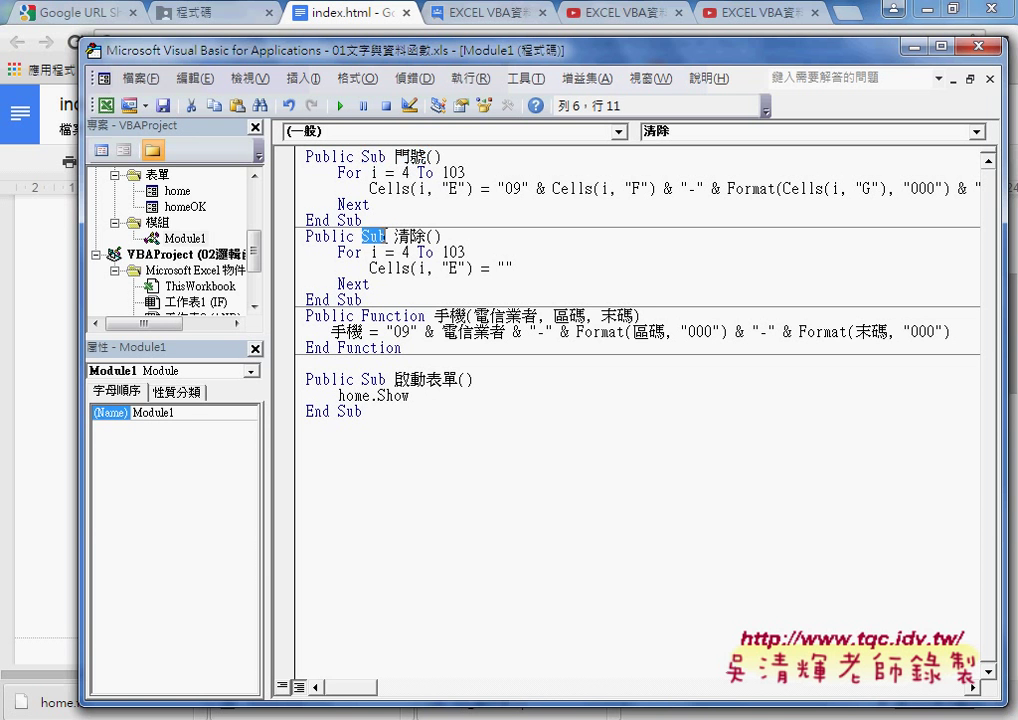
pyautogui.click(402, 237)
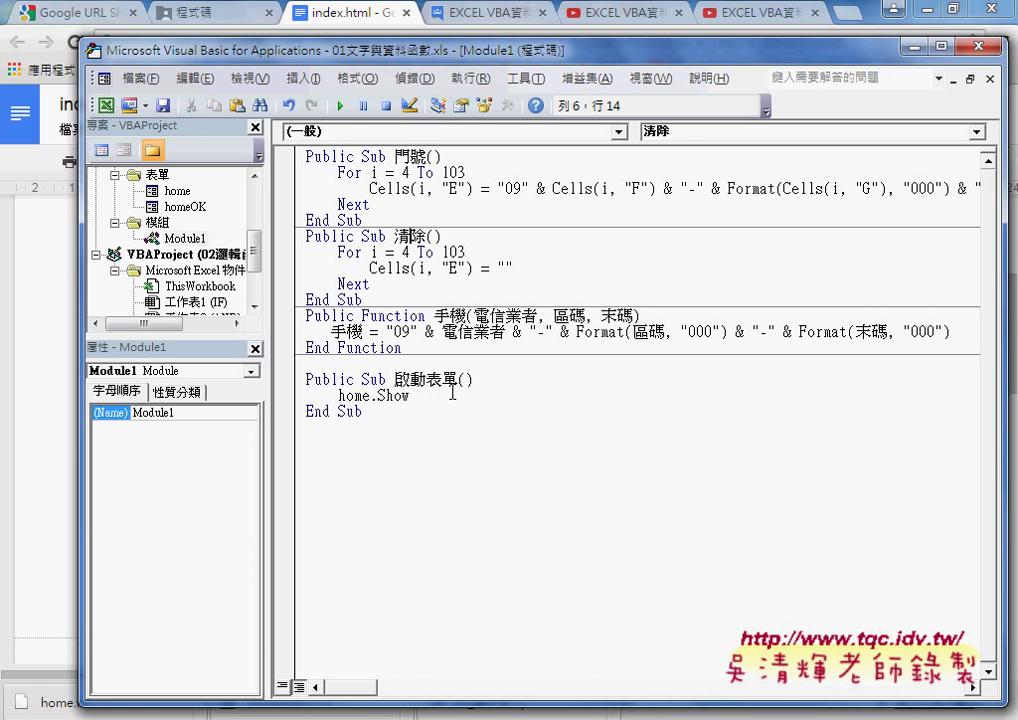
pyautogui.click(450, 396)
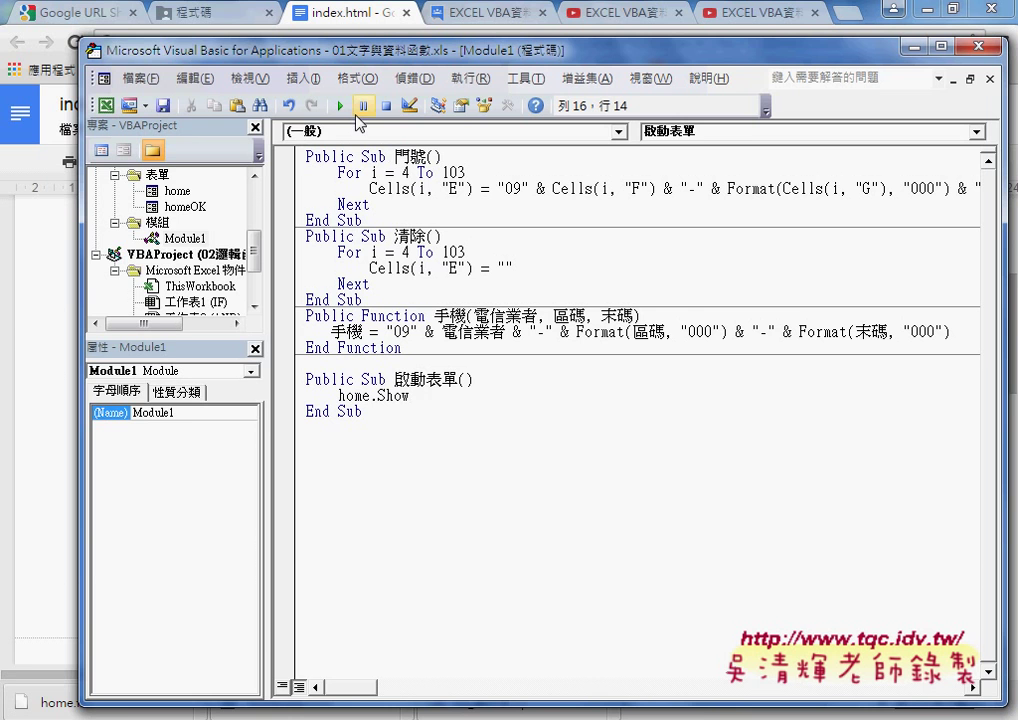
# - Run 啟動表單, enter a test name, then birthday 1975/01/05 and phone digits 224578
pyautogui.click(340, 105)
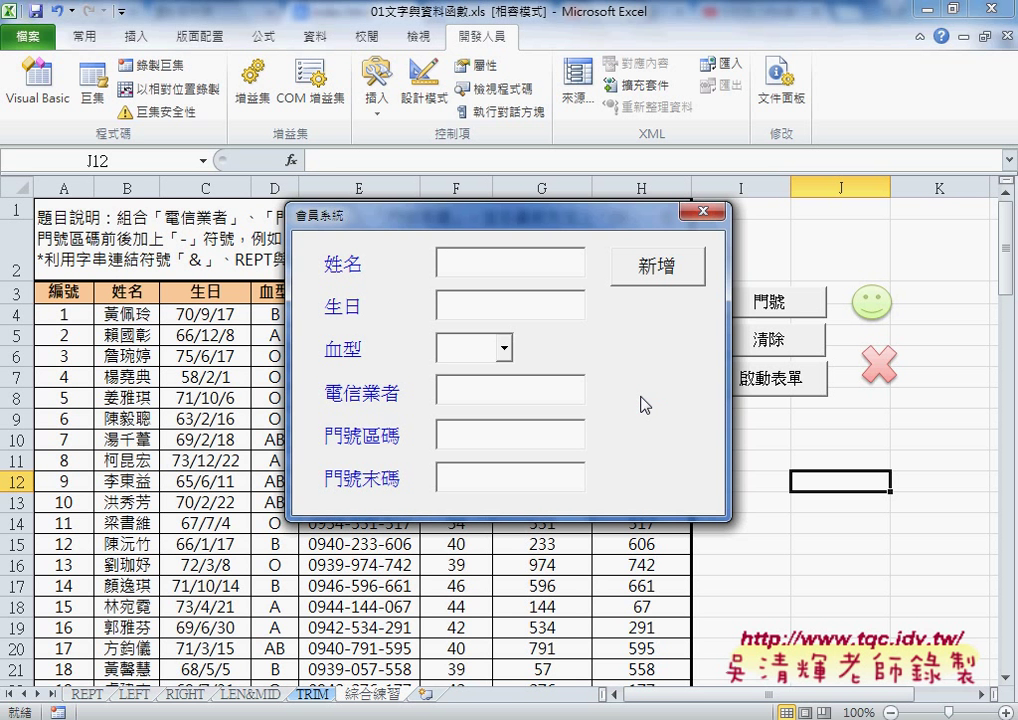
pyautogui.write('YYY')
pyautogui.press('Tab')
pyautogui.write('1975/0')
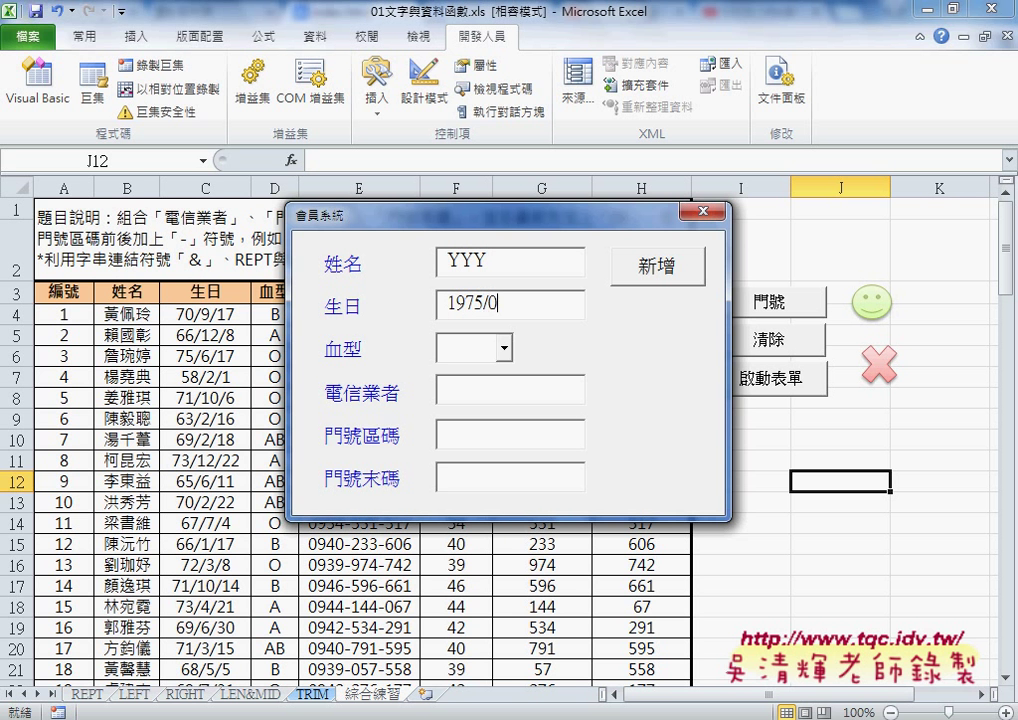
pyautogui.write('1/05')
pyautogui.write('22')
pyautogui.write('45')
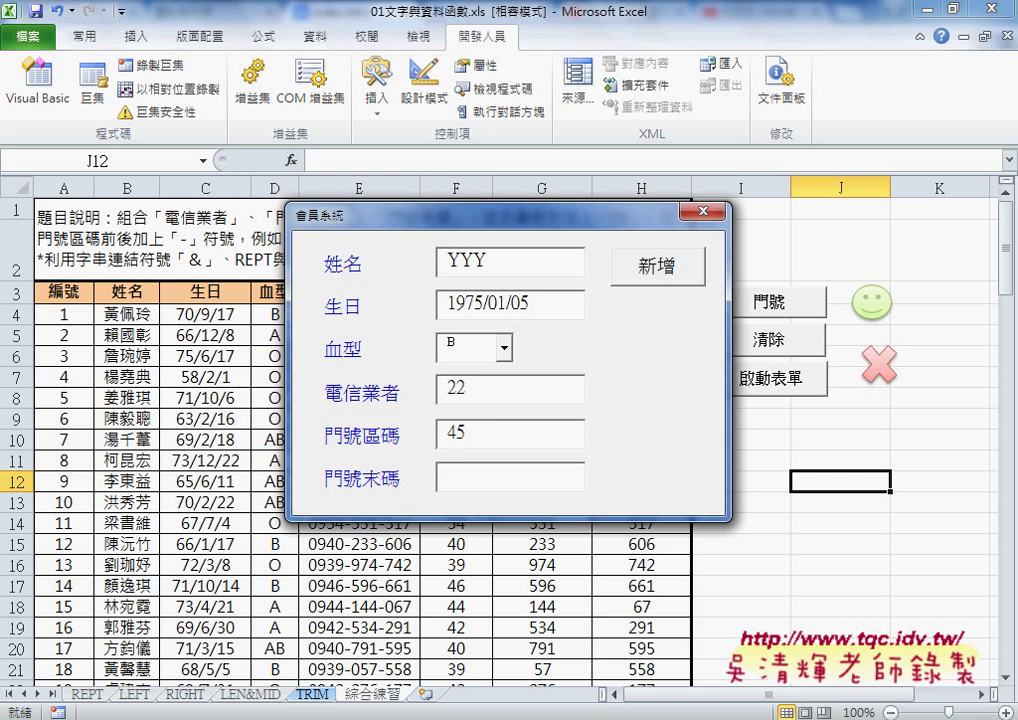
pyautogui.write('78')
# - Move the 會員系統 form aside and adjust the worksheet view to reveal the table rows
pyautogui.moveTo(586, 214); pyautogui.dragTo(525, 121)
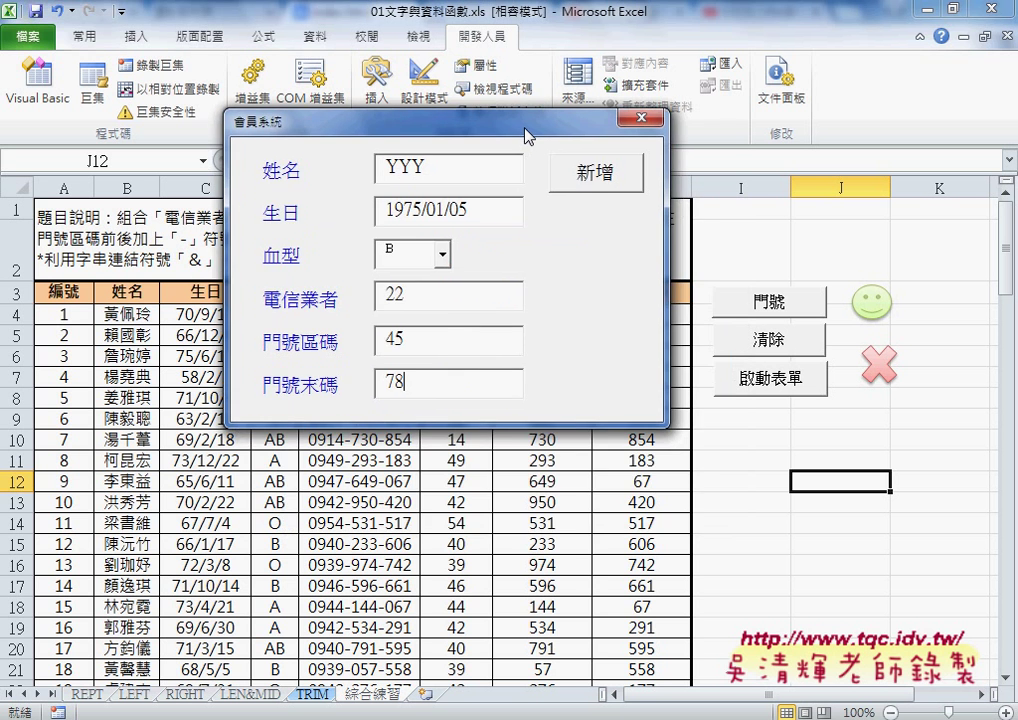
pyautogui.click(596, 190)
pyautogui.moveTo(630, 157); pyautogui.dragTo(636, 200)
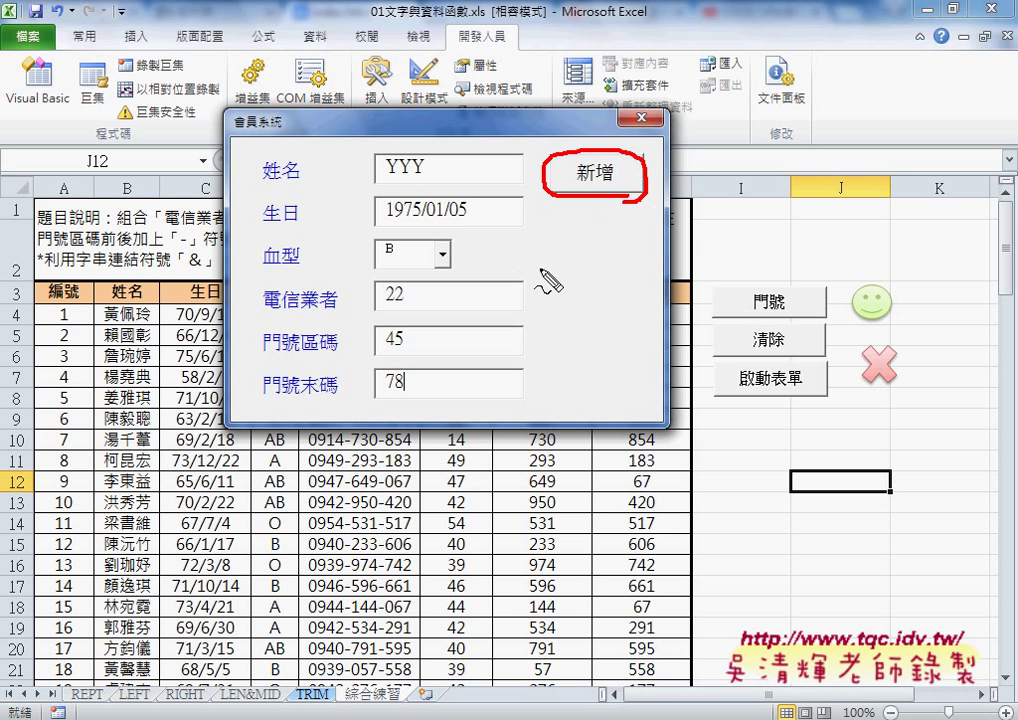
pyautogui.moveTo(420, 410)
pyautogui.mouseDown()
pyautogui.moveTo(370, 160)
pyautogui.moveTo(409, 409)
pyautogui.moveTo(252, 508)
pyautogui.moveTo(228, 545)
pyautogui.mouseUp()
pyautogui.moveTo(302, 505); pyautogui.dragTo(230, 545)
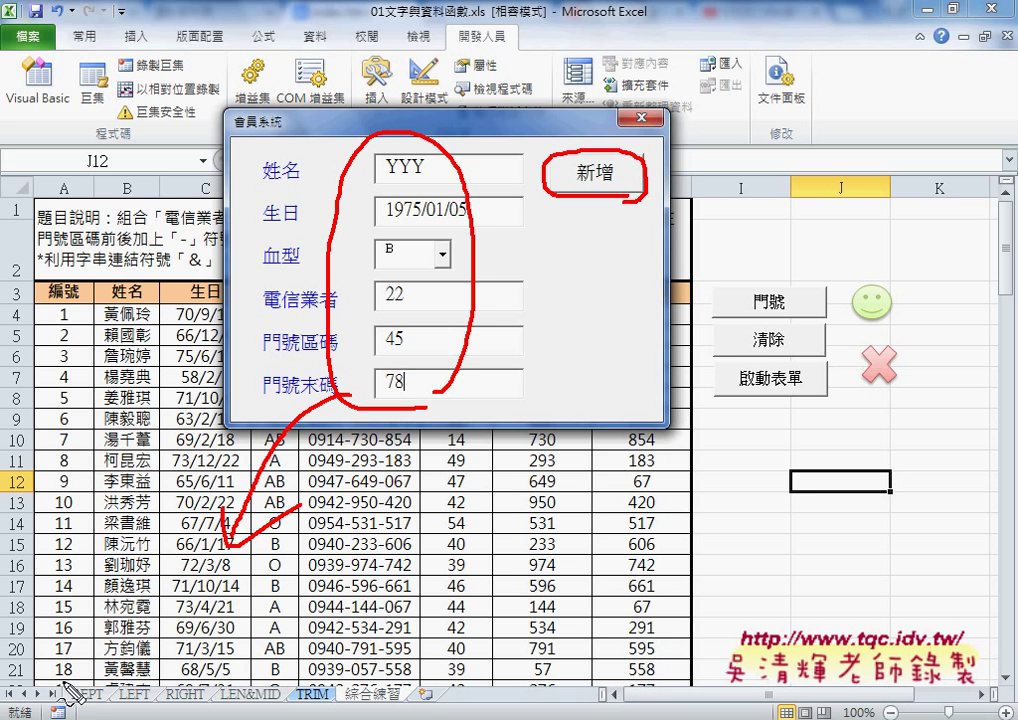
pyautogui.moveTo(85, 630); pyautogui.dragTo(55, 628)
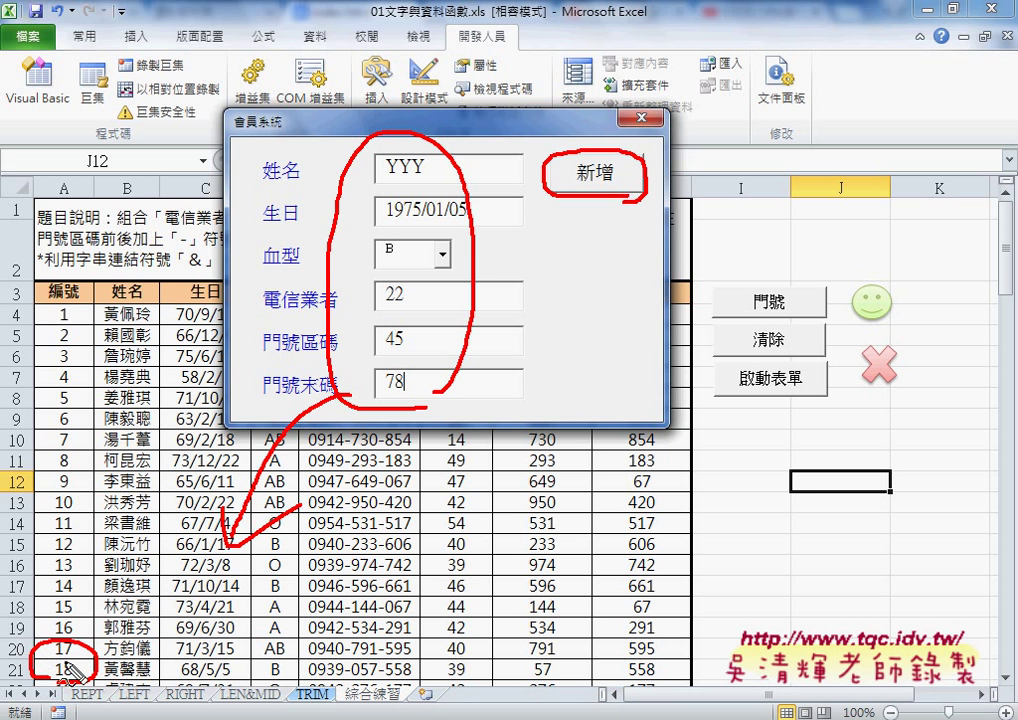
pyautogui.press('Escape')
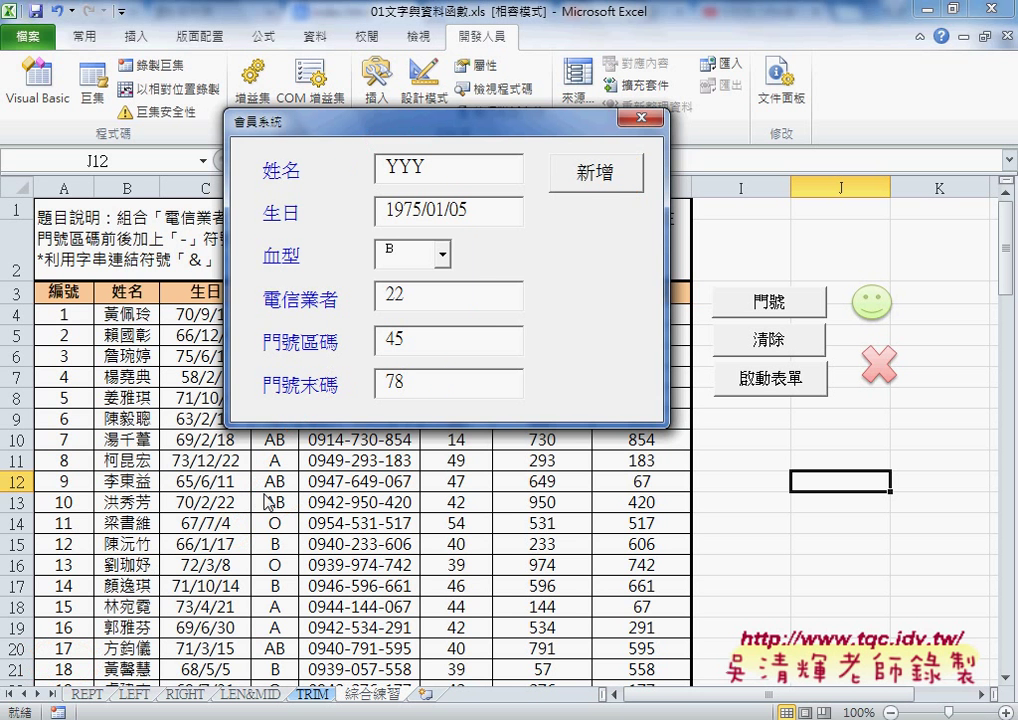
# - Submit the member record with 新增, close the form, and select the 新增 button in the designer
pyautogui.click(589, 186)
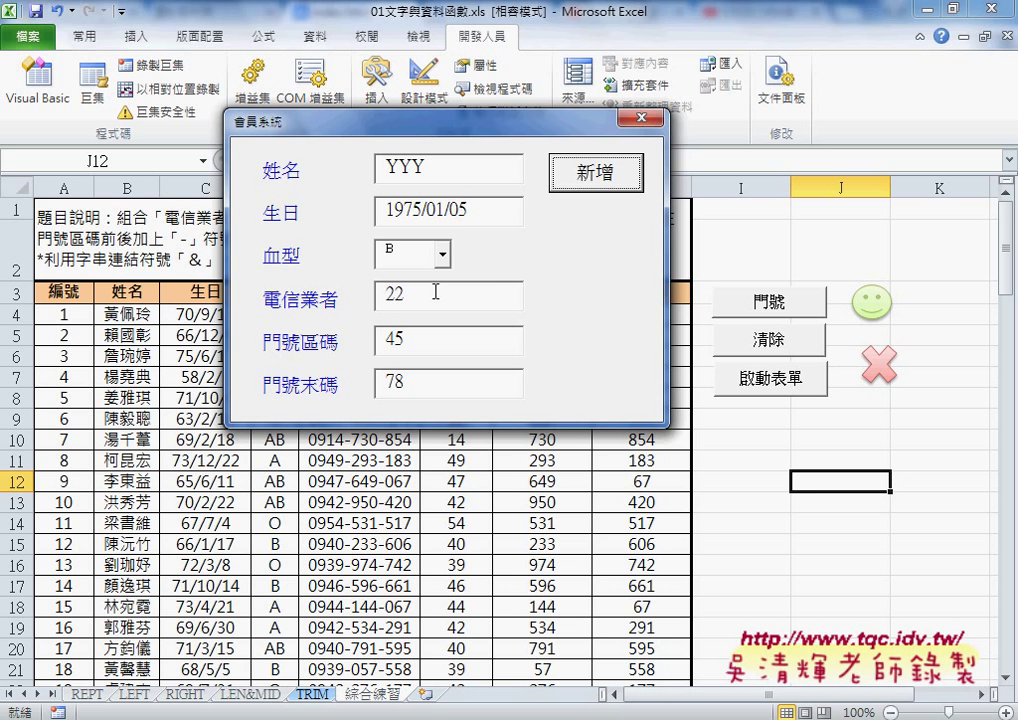
pyautogui.click(590, 190)
pyautogui.click(637, 119)
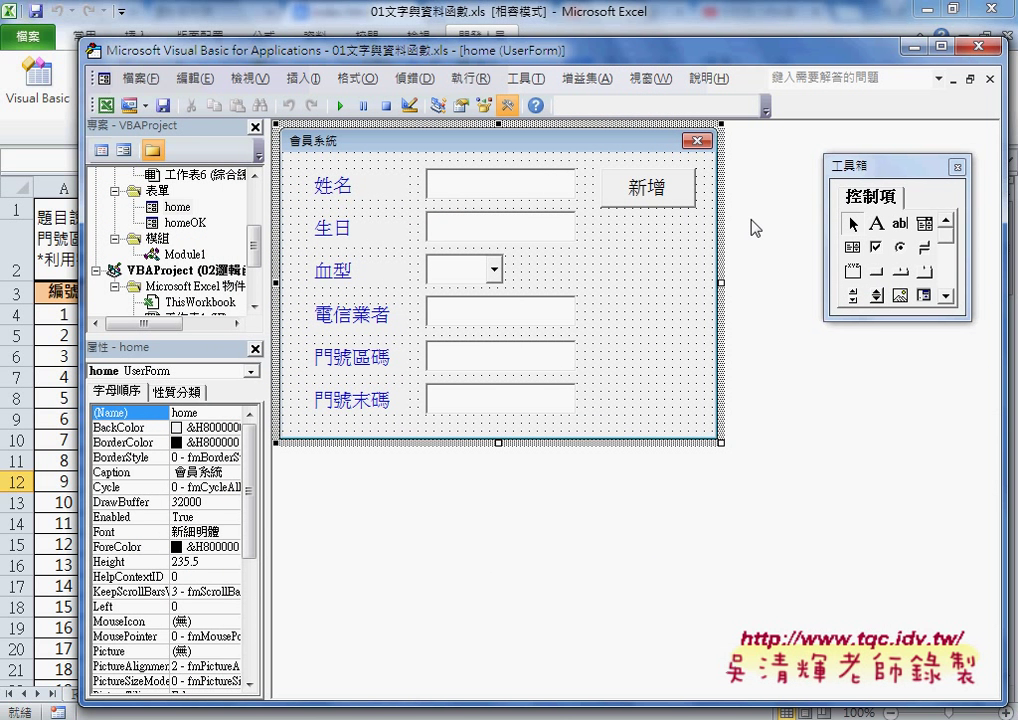
pyautogui.click(660, 205)
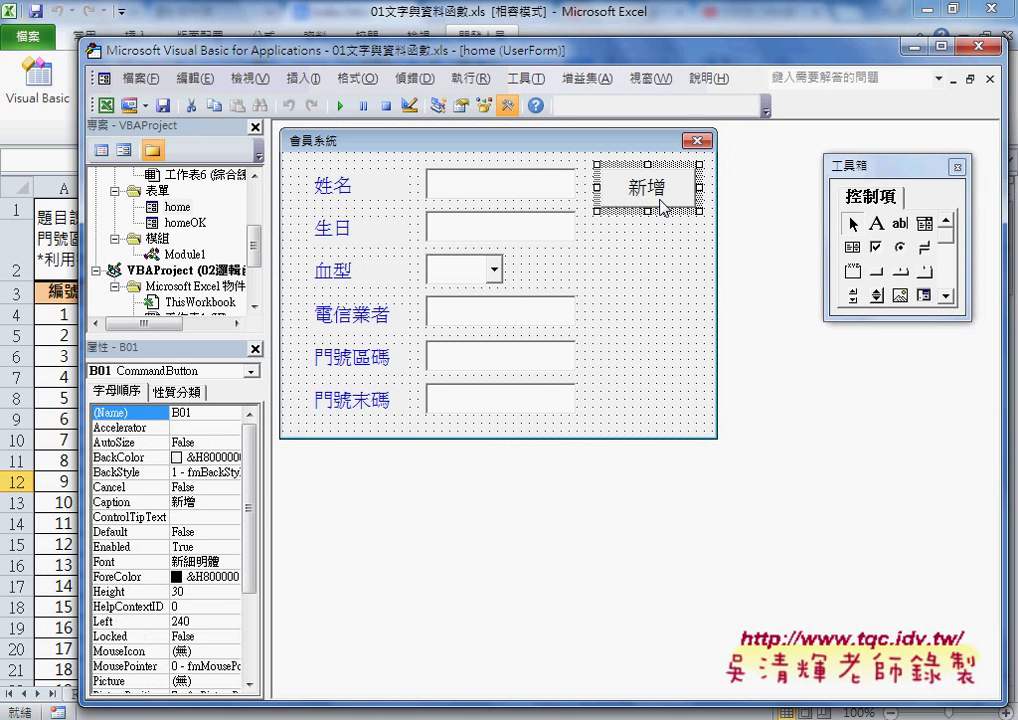